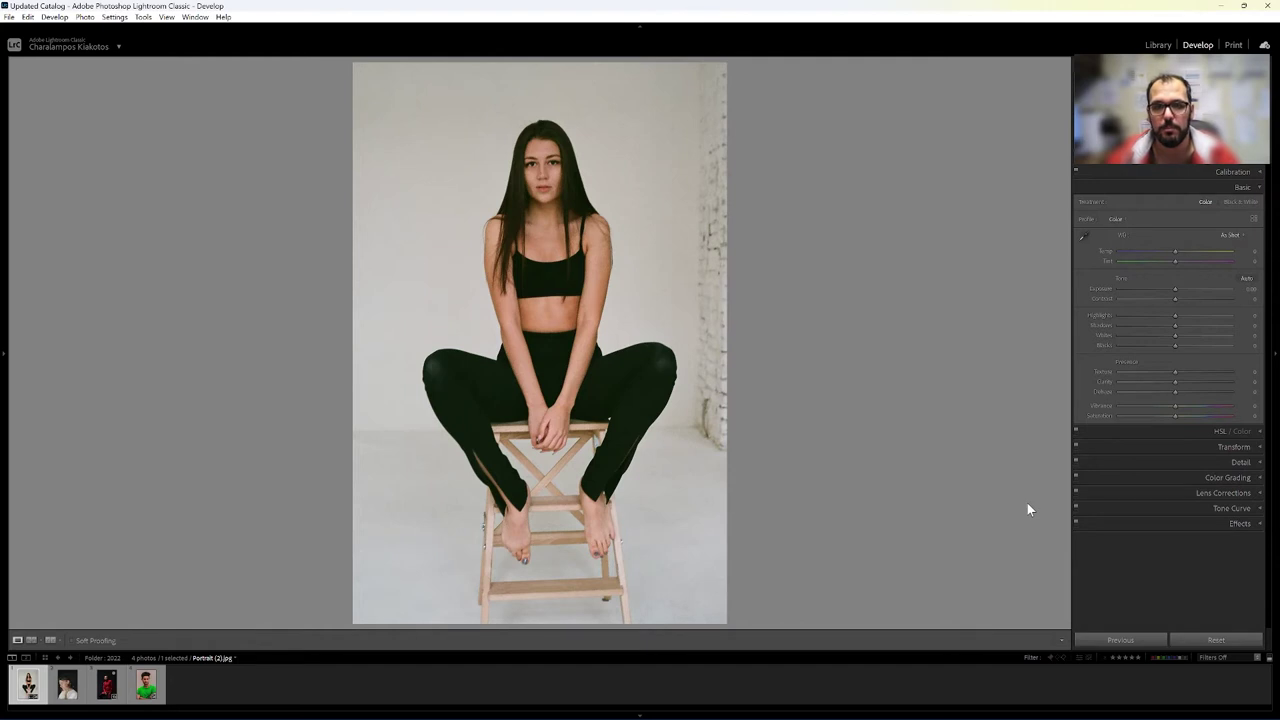
- Preview the other three portraits, then return to Portrait (2).jpg, the woman on the stool
click(57, 699)
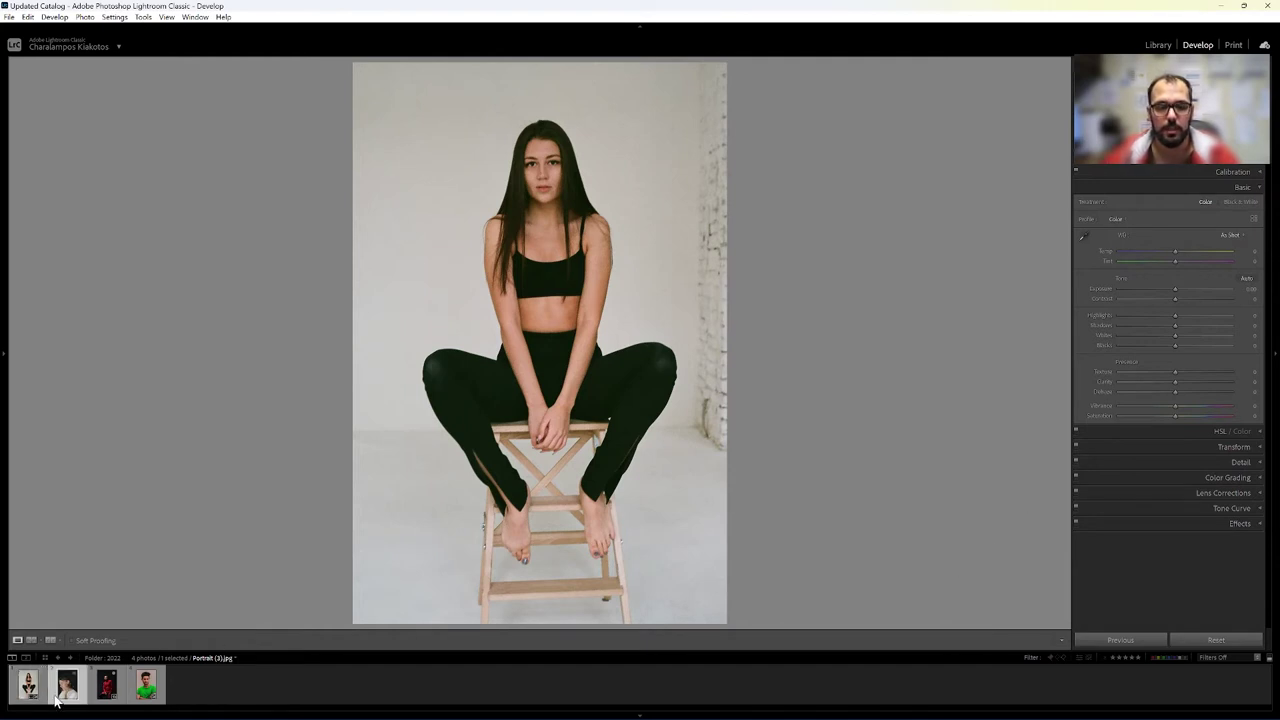
click(104, 690)
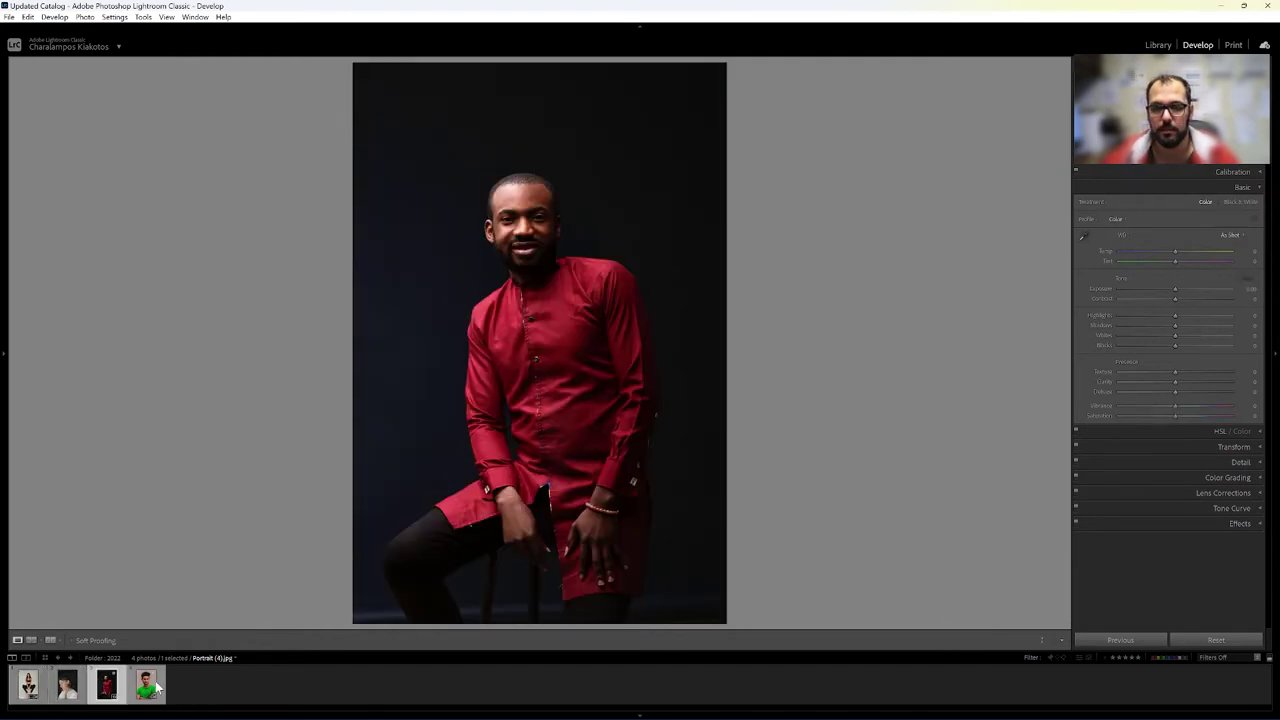
key(Right)
click(27, 686)
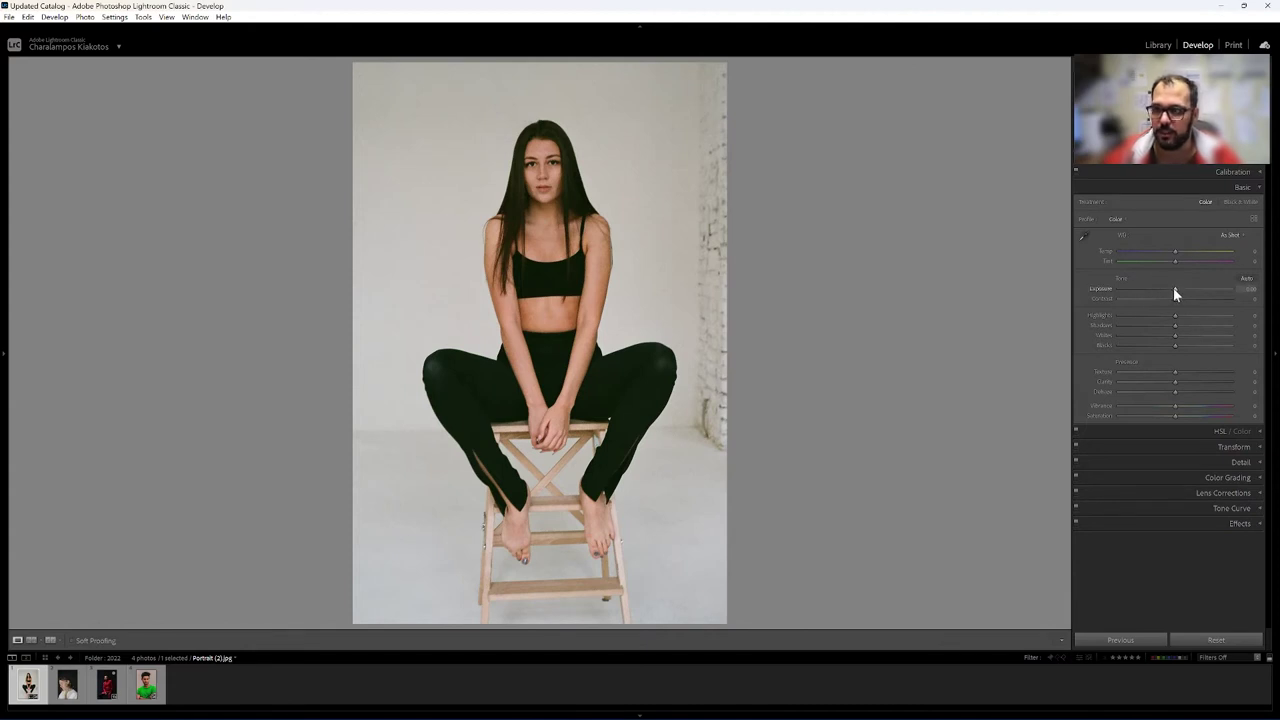
- Lower the stool portrait's exposure to about -0.70 and bring up the new-mask types
drag(1173, 288, 1167, 288)
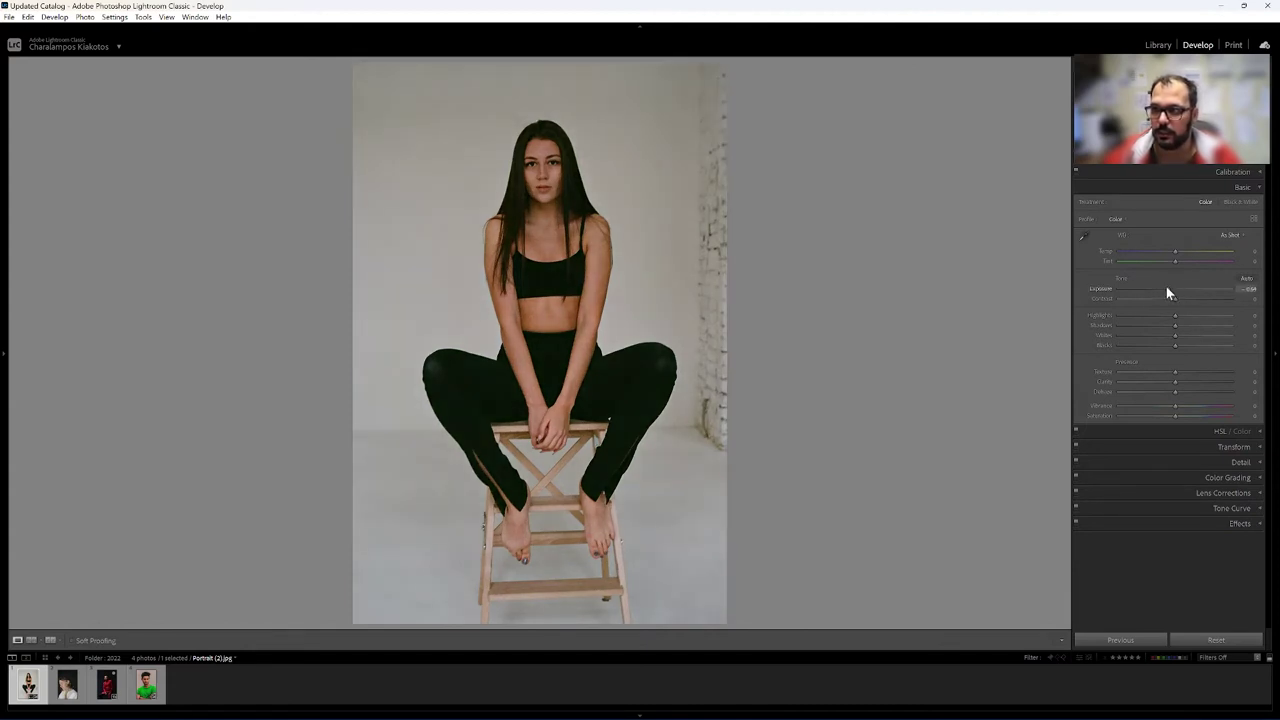
click(1192, 163)
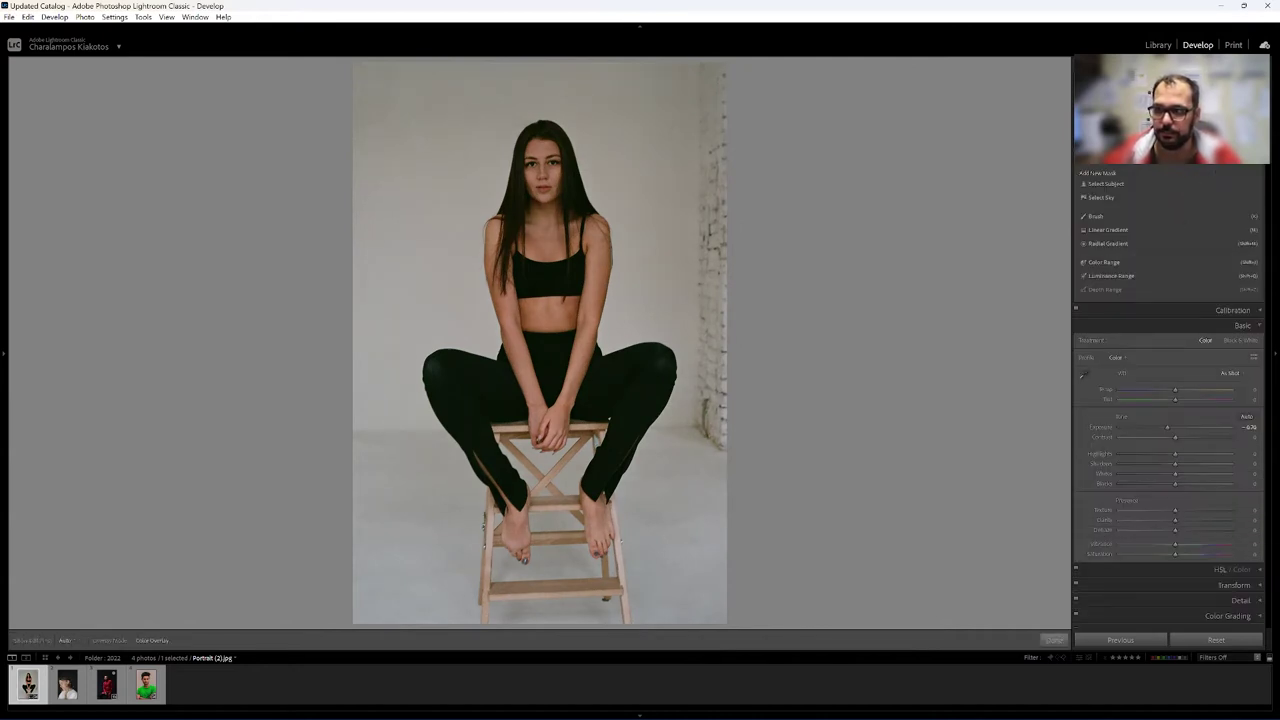
- Draw a radial gradient from the woman's face, move it onto her chest, and set feather to 55
click(1108, 243)
drag(492, 155, 652, 368)
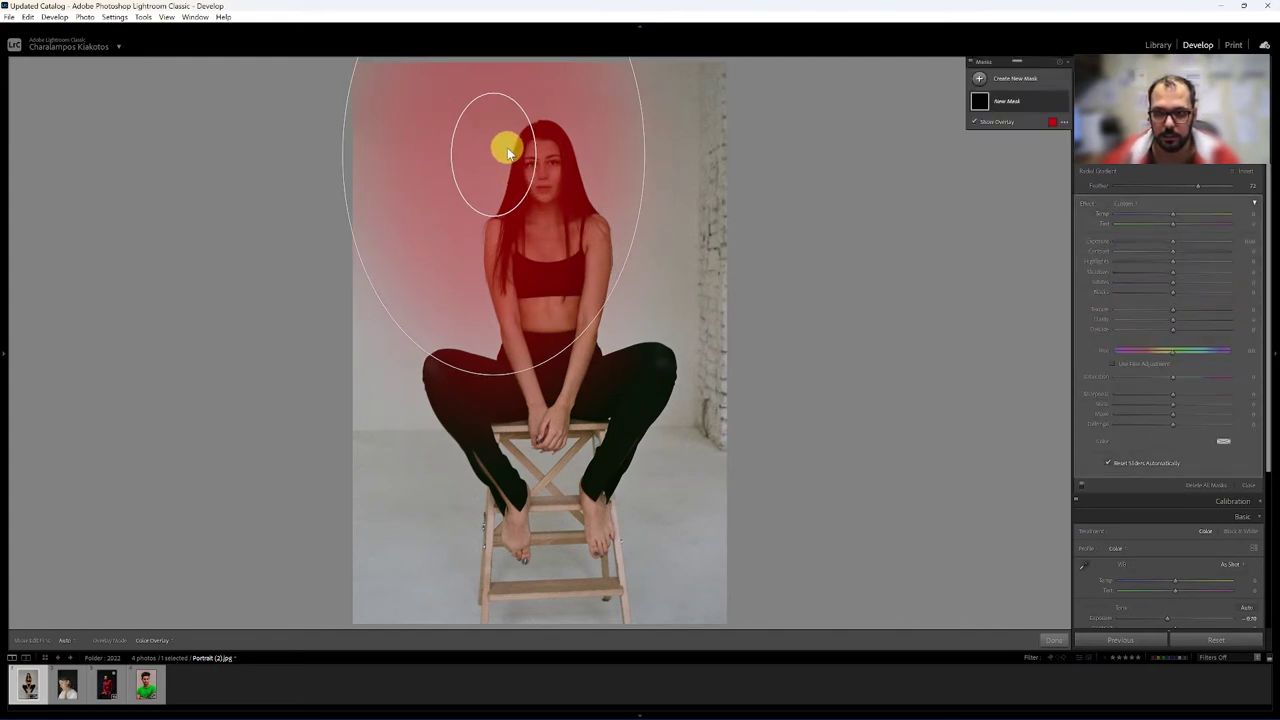
drag(500, 168, 549, 264)
mouse_move(549, 326)
mouse_down()
mouse_move(545, 390)
mouse_move(562, 336)
mouse_up()
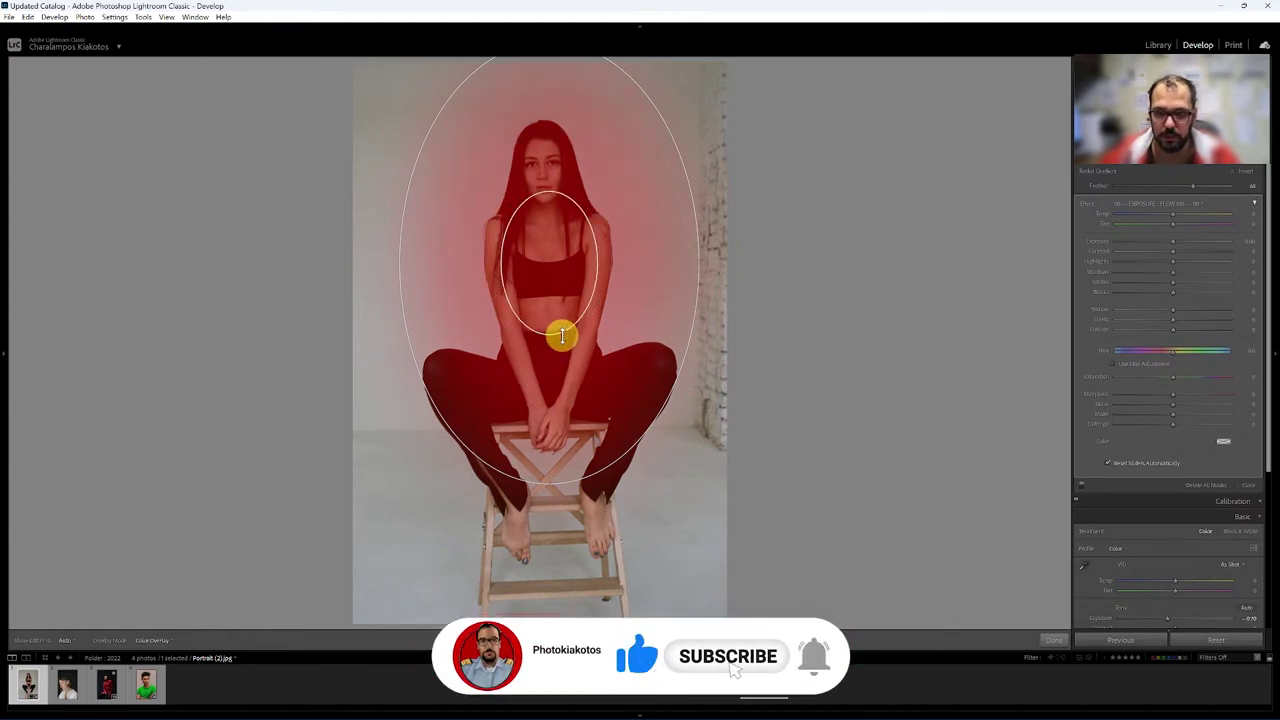
- Subtract the detected subject (the woman) from Mask 1's radial gradient
click(1043, 102)
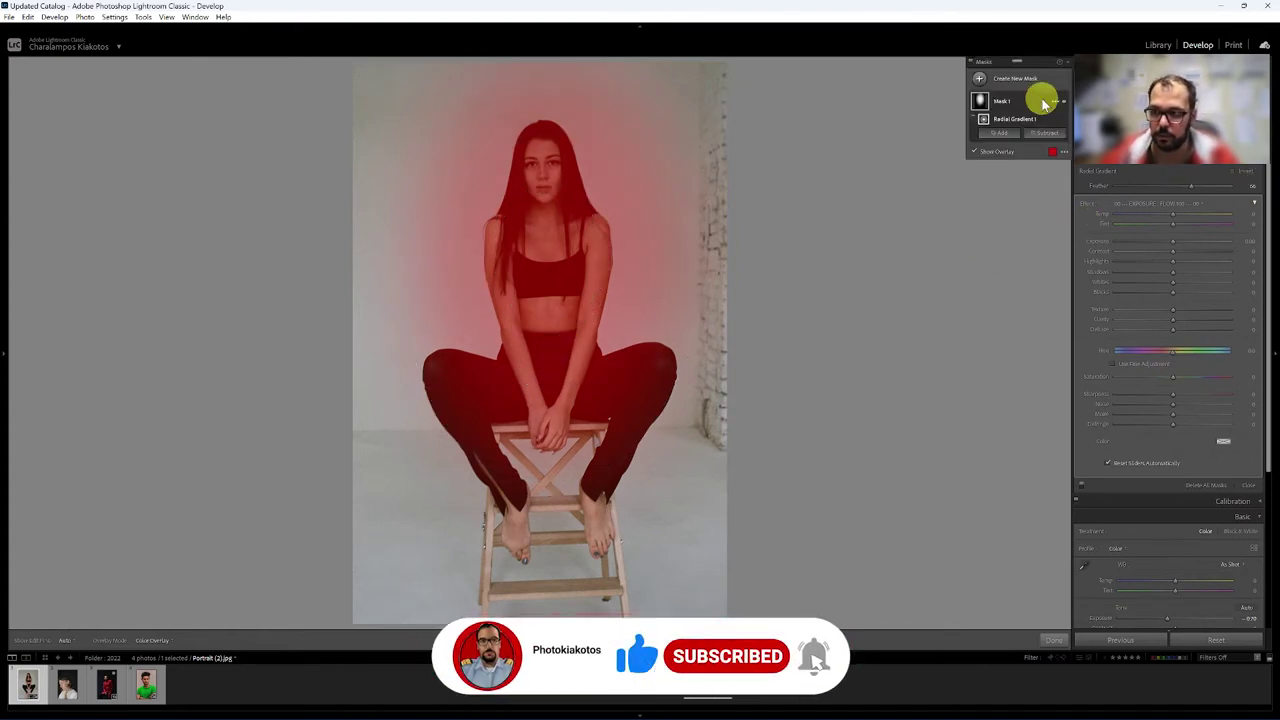
click(1048, 122)
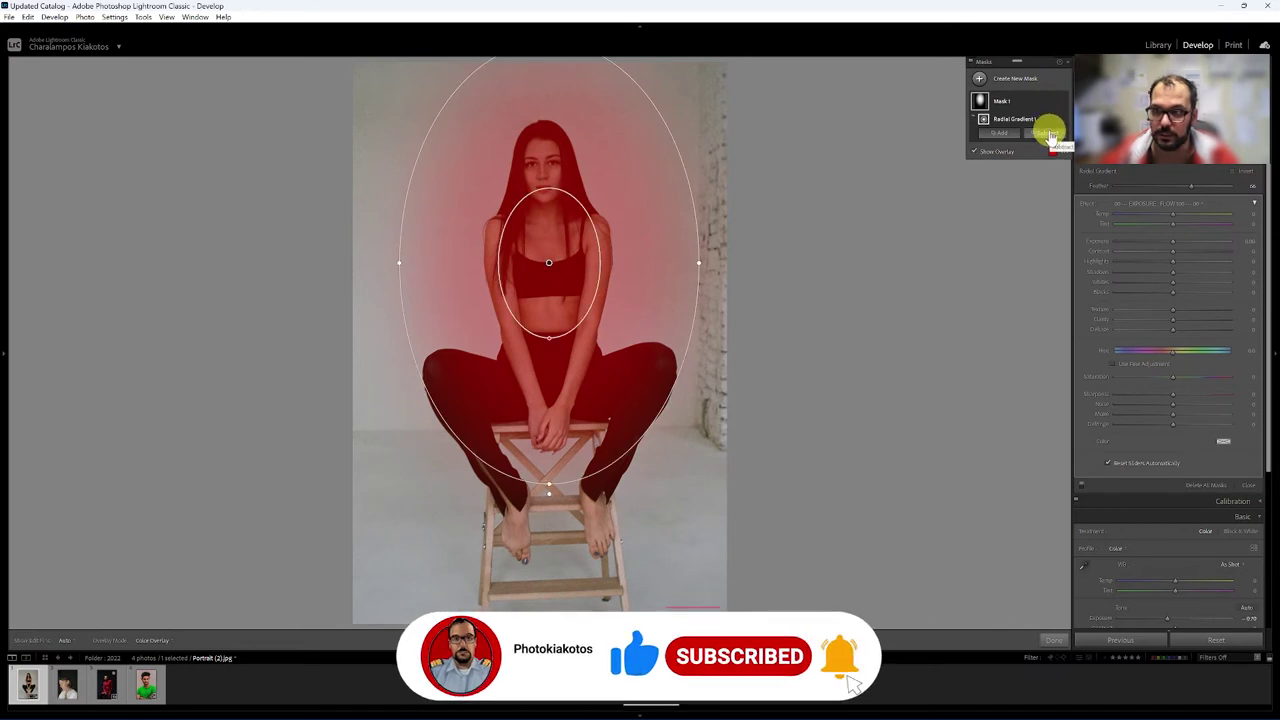
click(1047, 133)
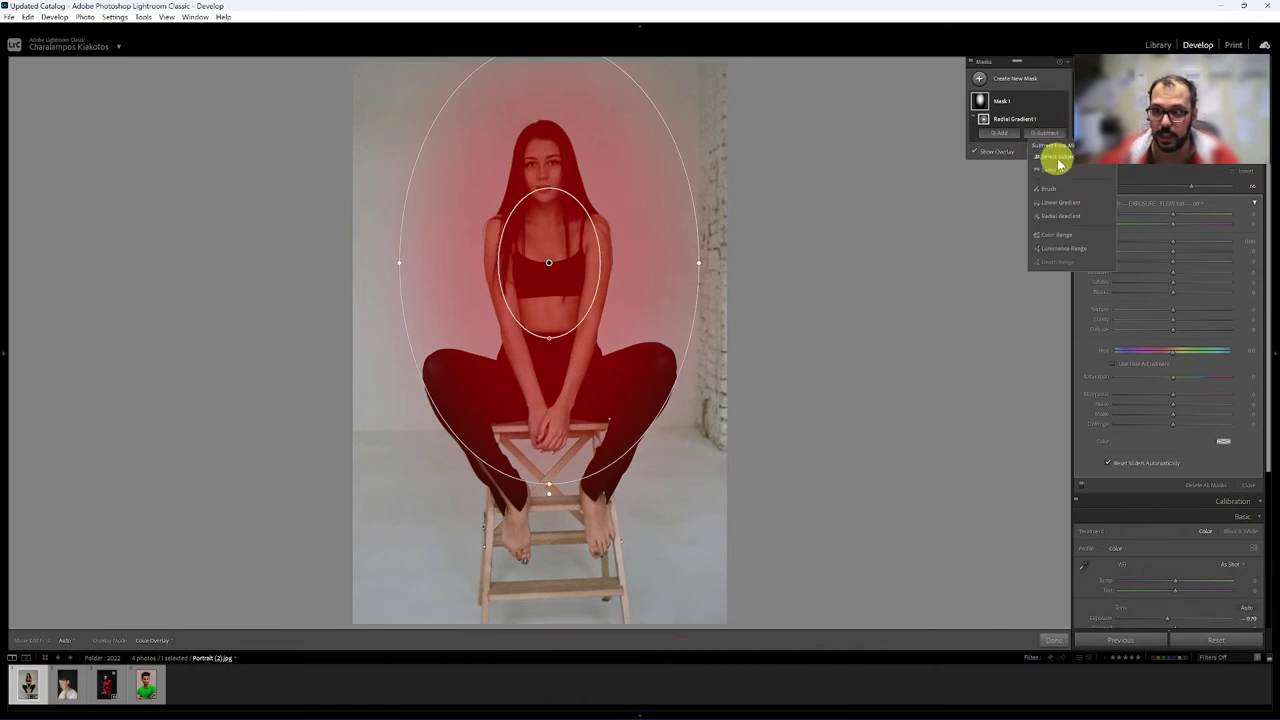
click(1058, 160)
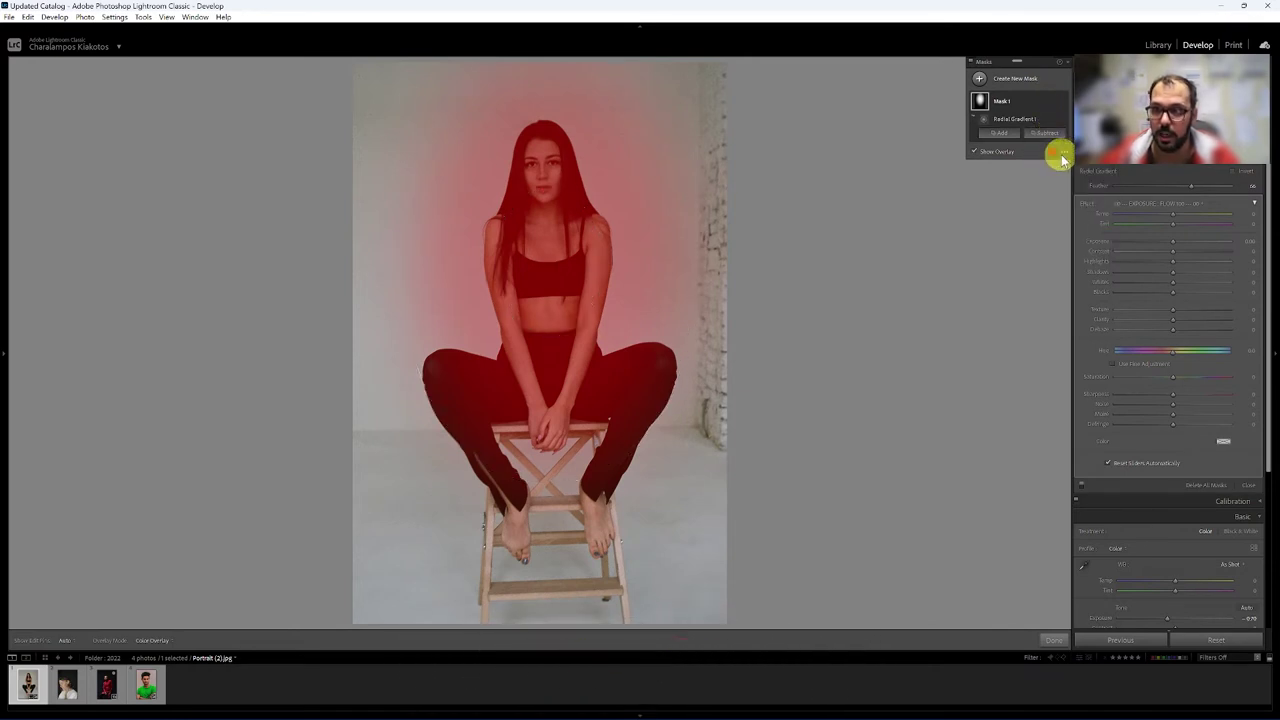
click(997, 126)
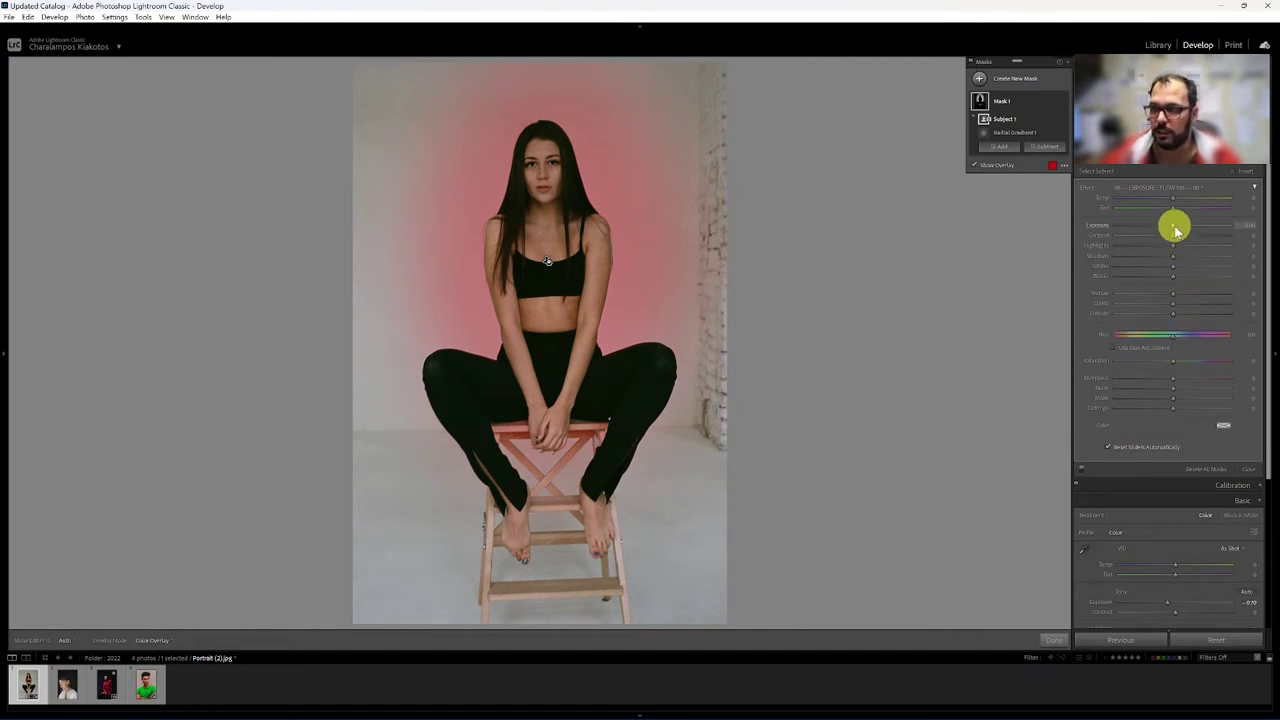
- Raise Mask 1's exposure to about +1.3 so the wall behind the woman glows
drag(1188, 232, 1191, 232)
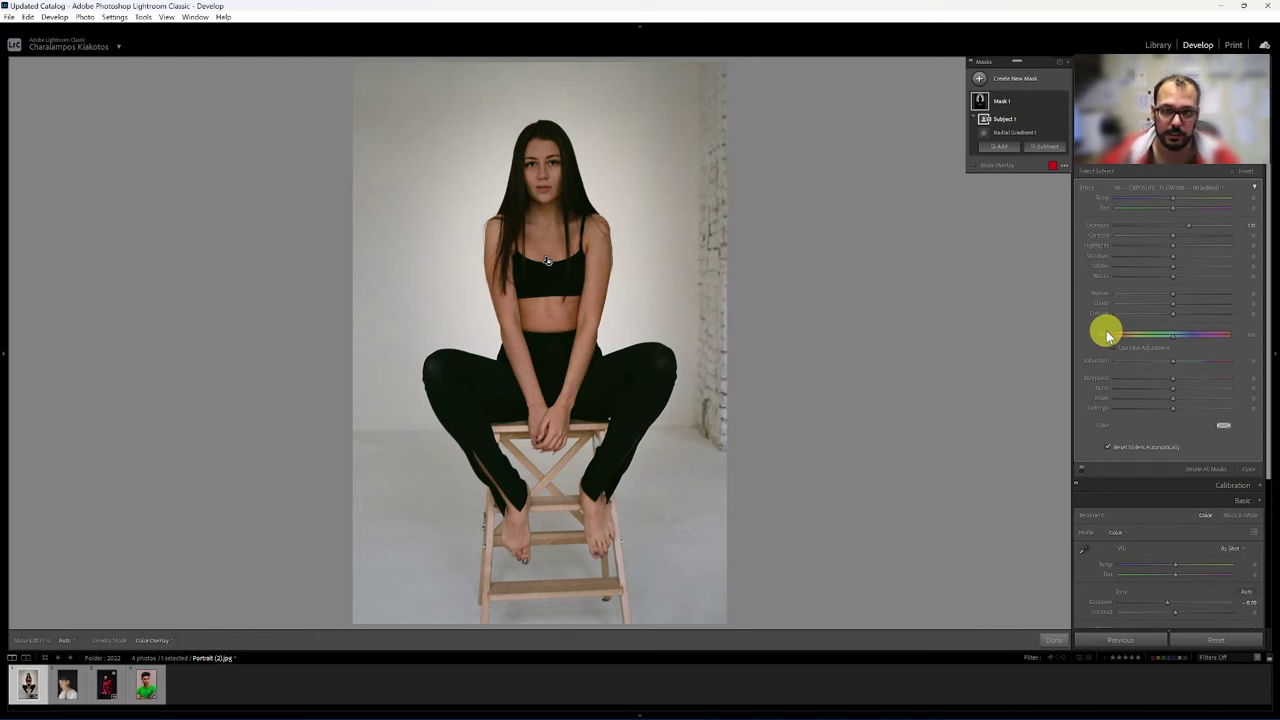
- Add a second Select Subject mask on the woman, then close the Masking panel
click(1012, 80)
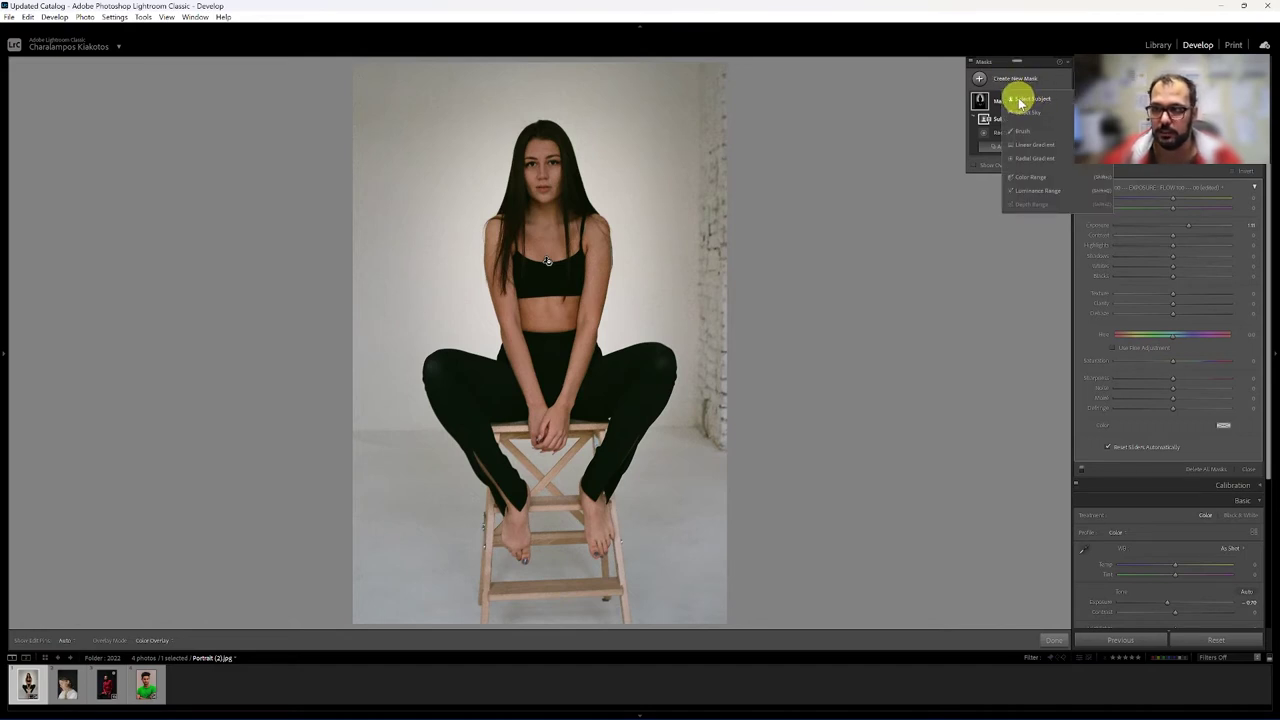
click(1020, 100)
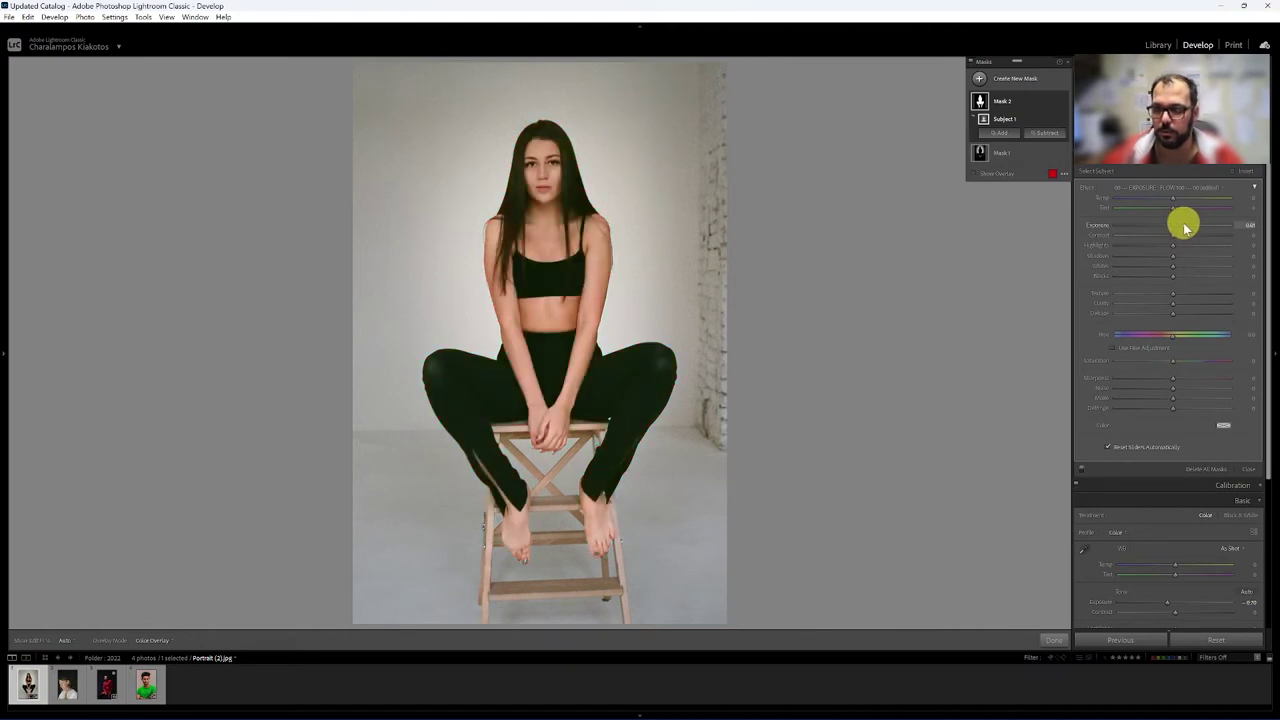
click(1054, 640)
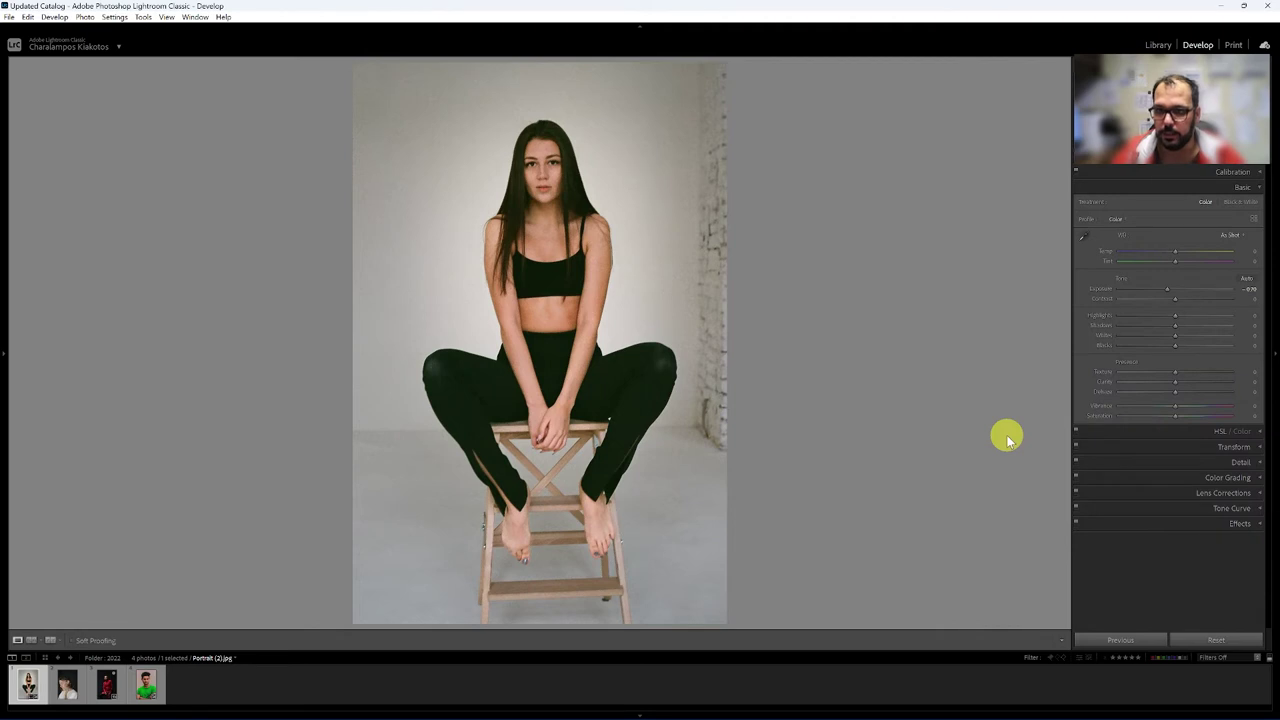
- Toggle Before/After twice on the stool portrait, then move to Portrait (3).jpg and bring up the mask options
key(backslash)
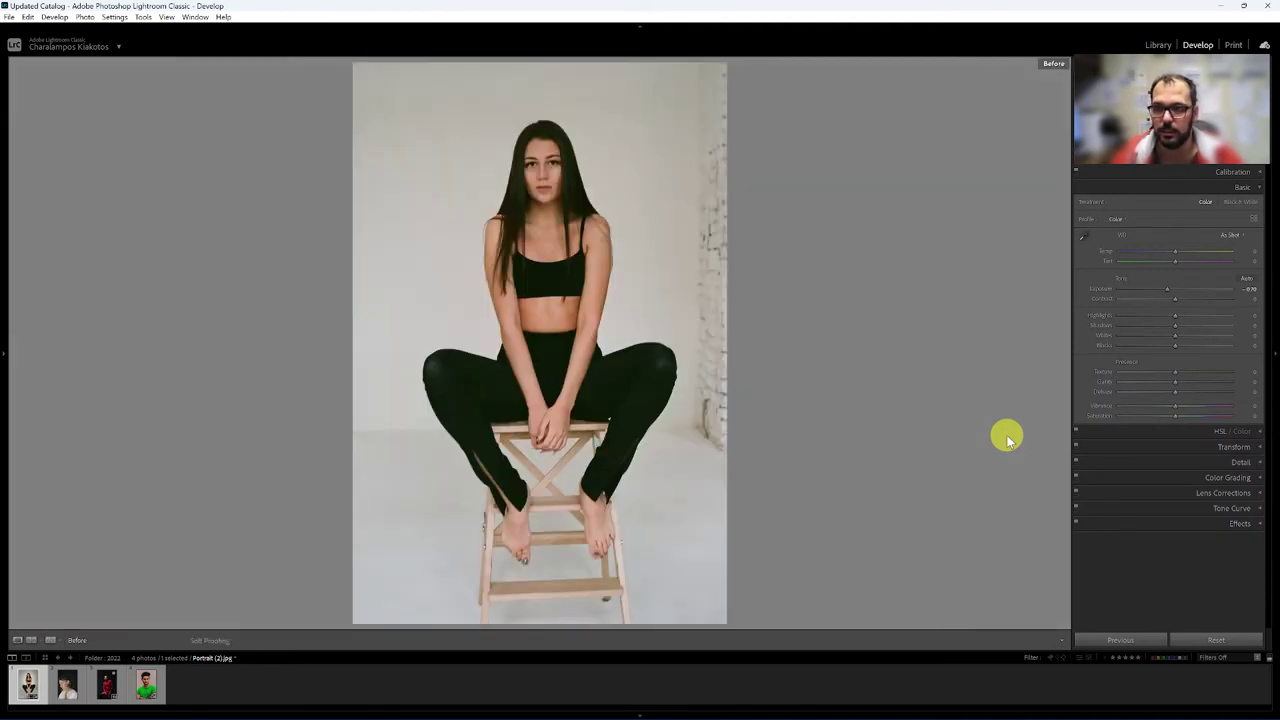
key(backslash)
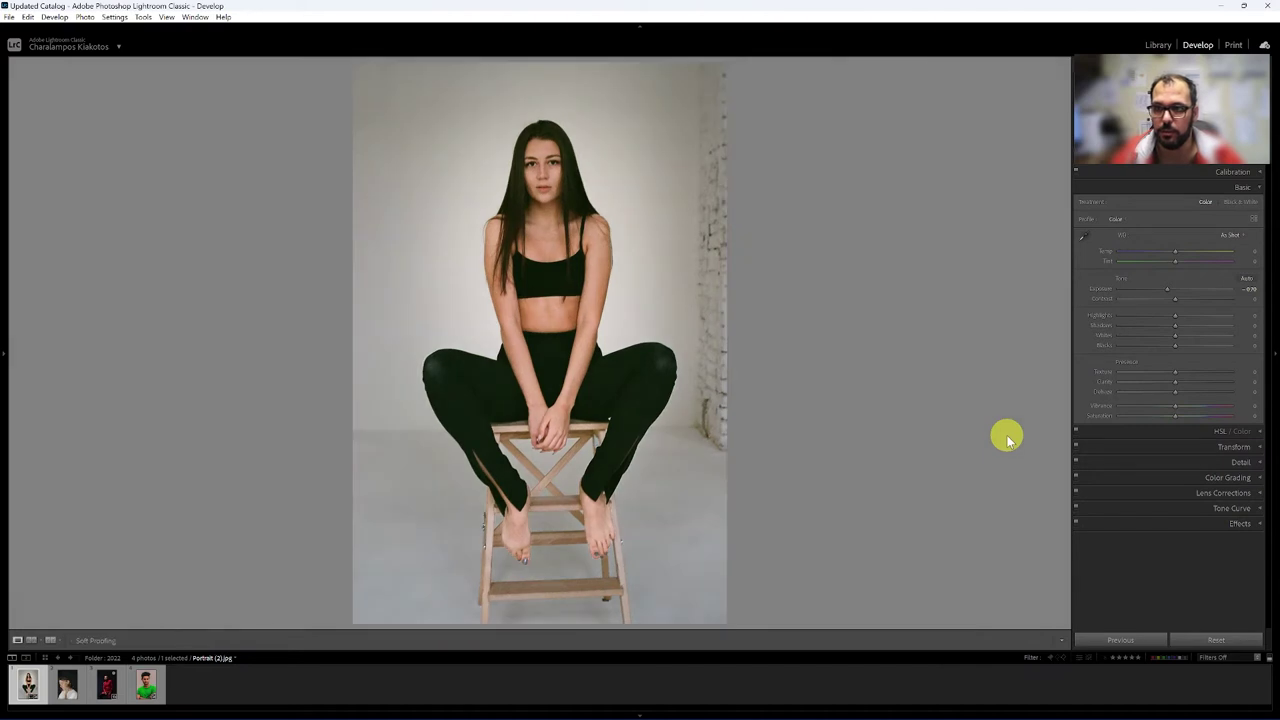
key(backslash)
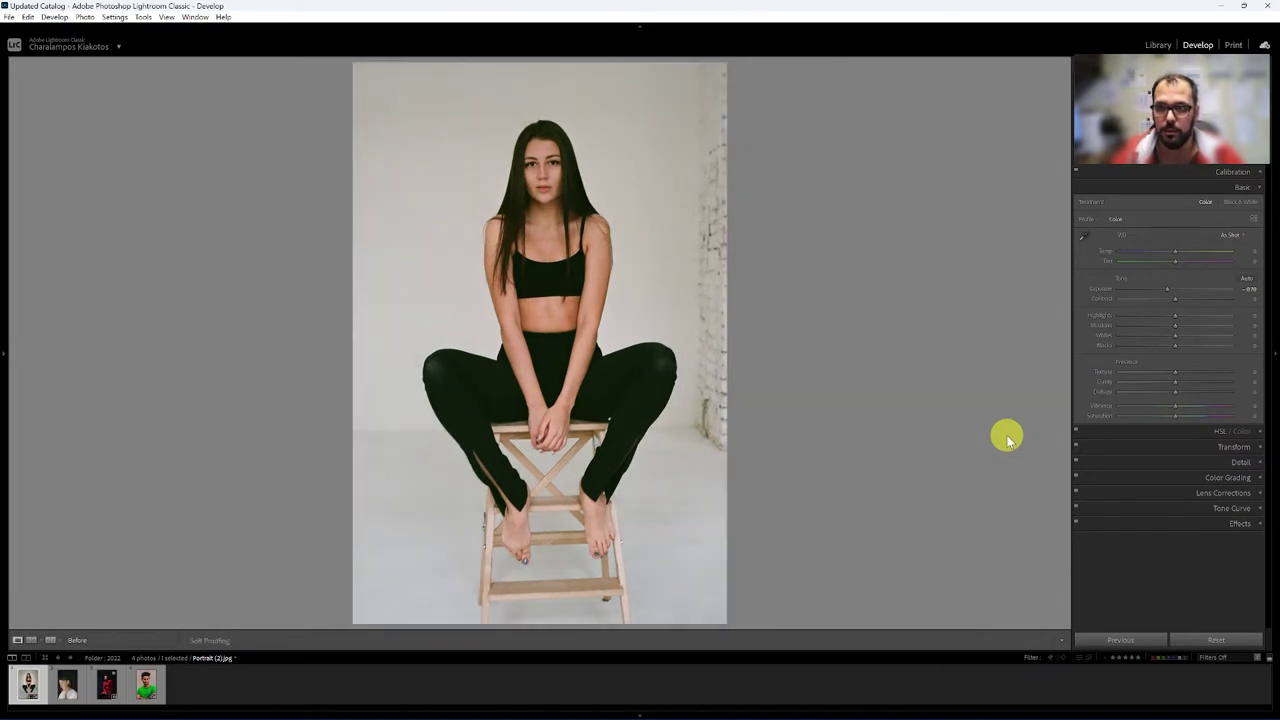
key(backslash)
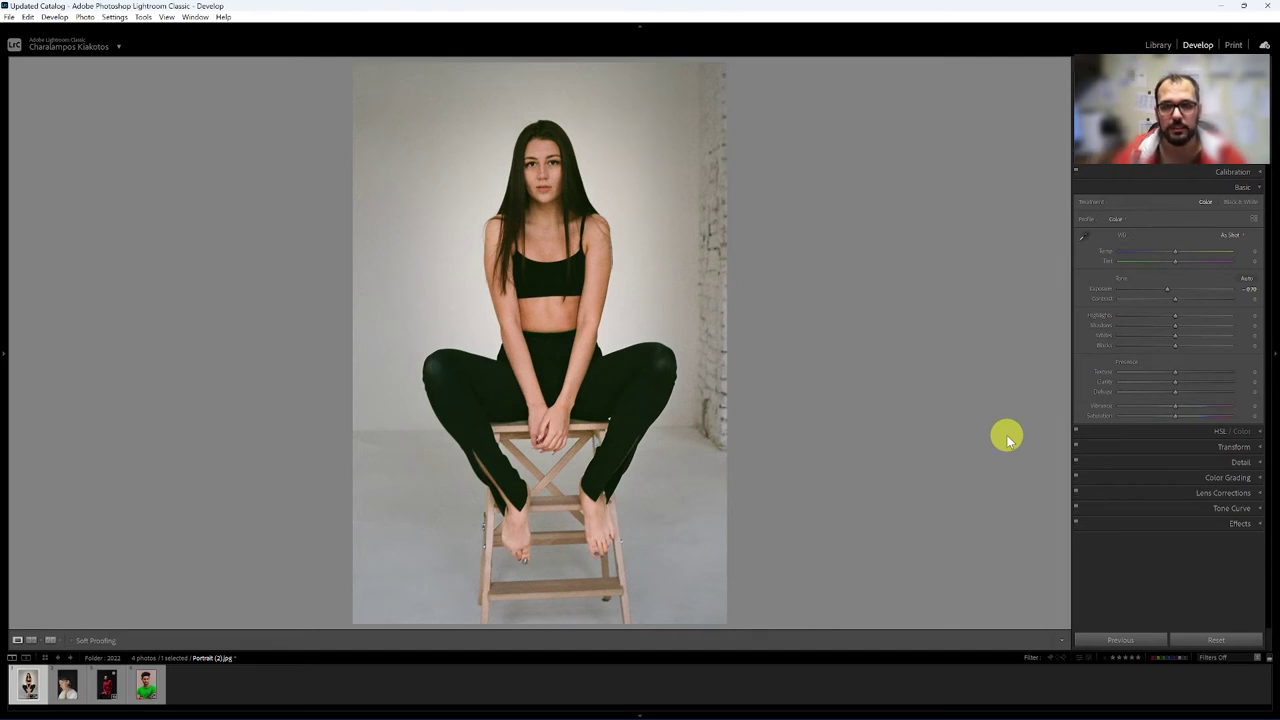
key(Right)
click(1195, 166)
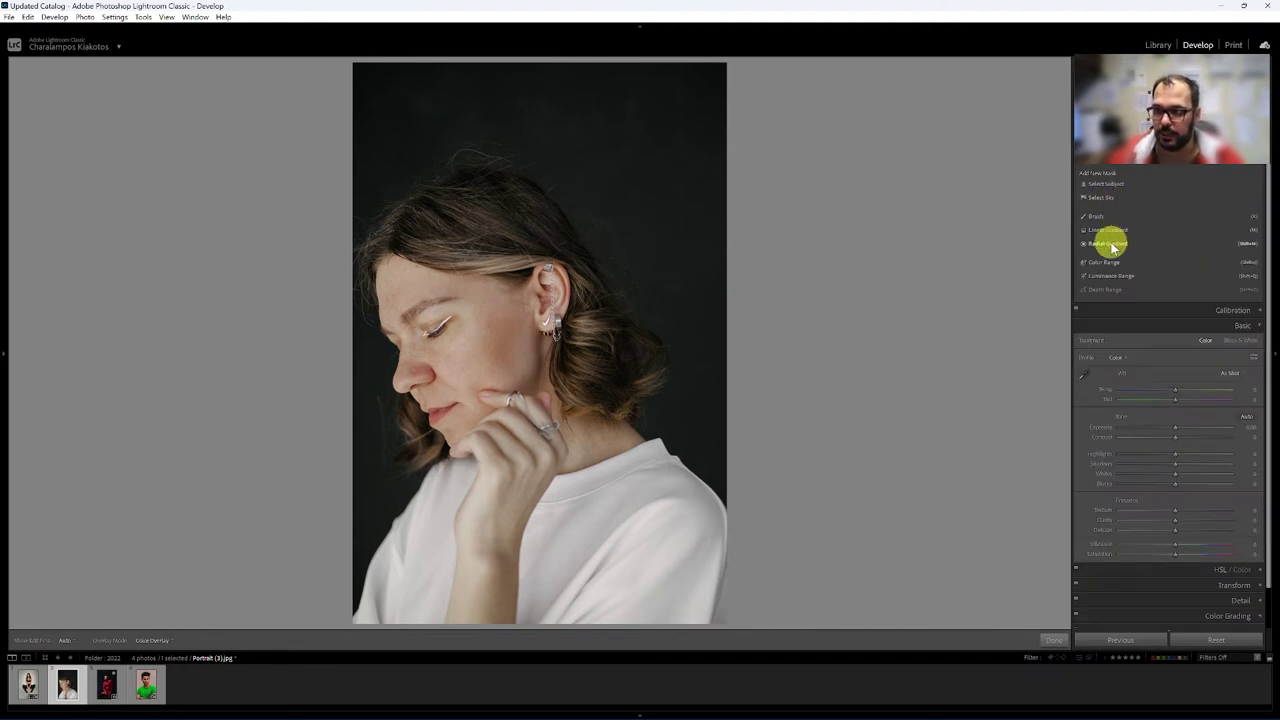
- Draw a radial gradient around the woman's head, centre it on her cheek, and enlarge both ellipses
click(1112, 245)
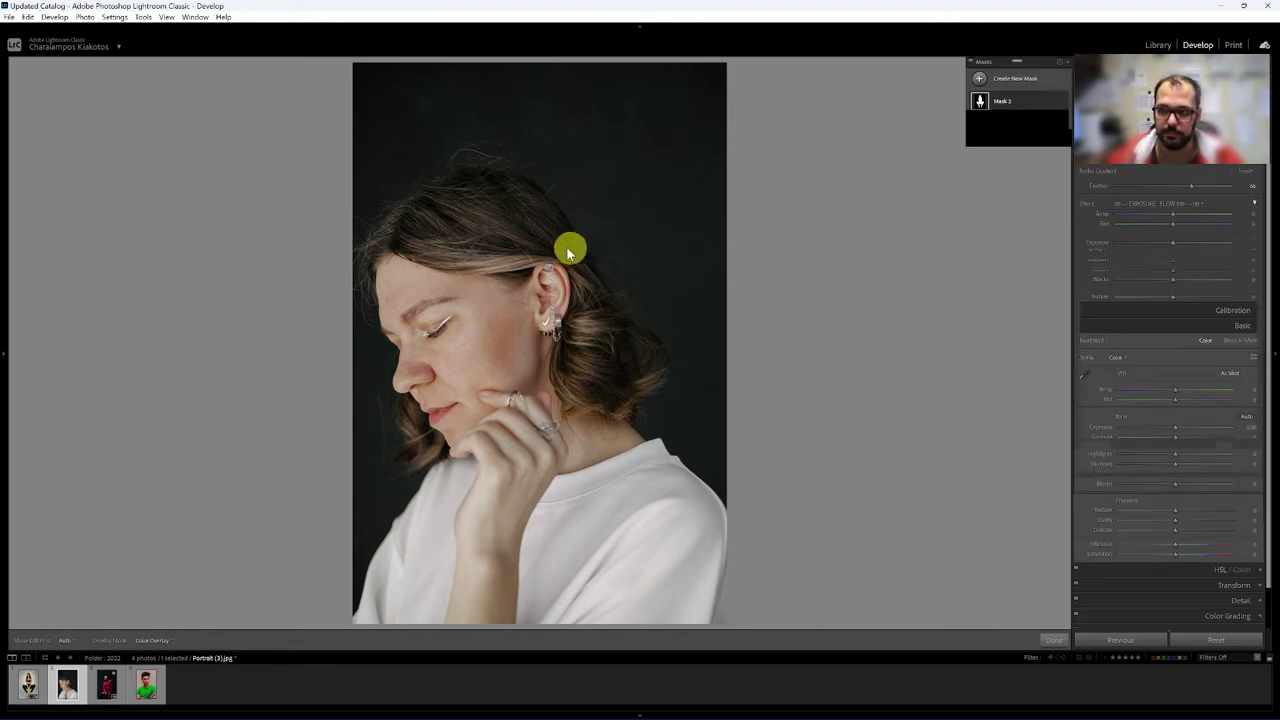
drag(429, 223, 663, 406)
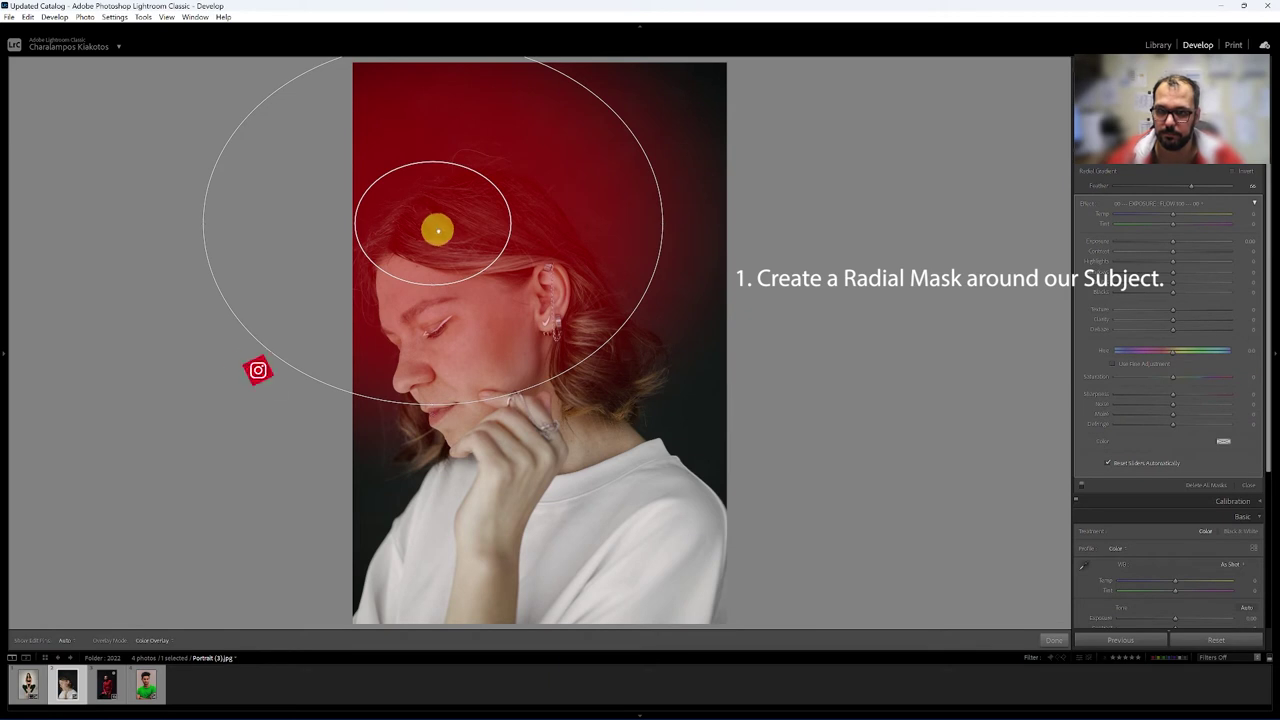
drag(508, 340, 471, 320)
drag(705, 320, 754, 320)
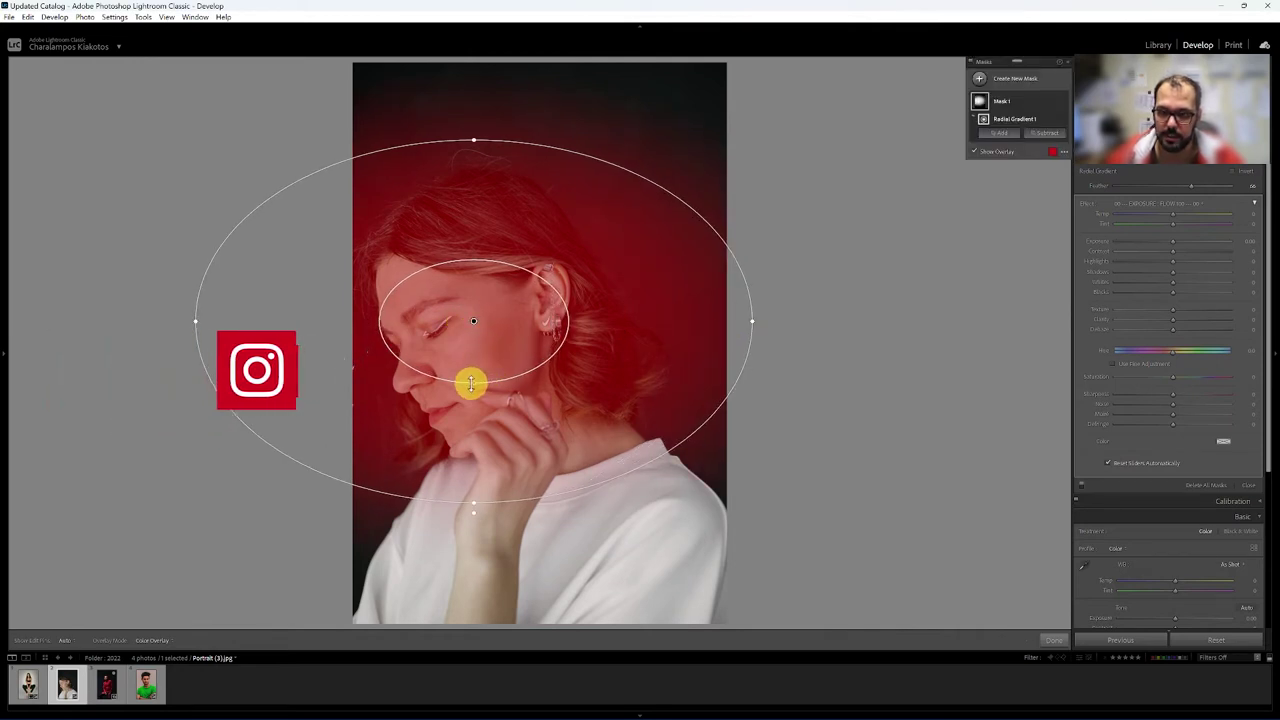
drag(474, 381, 478, 433)
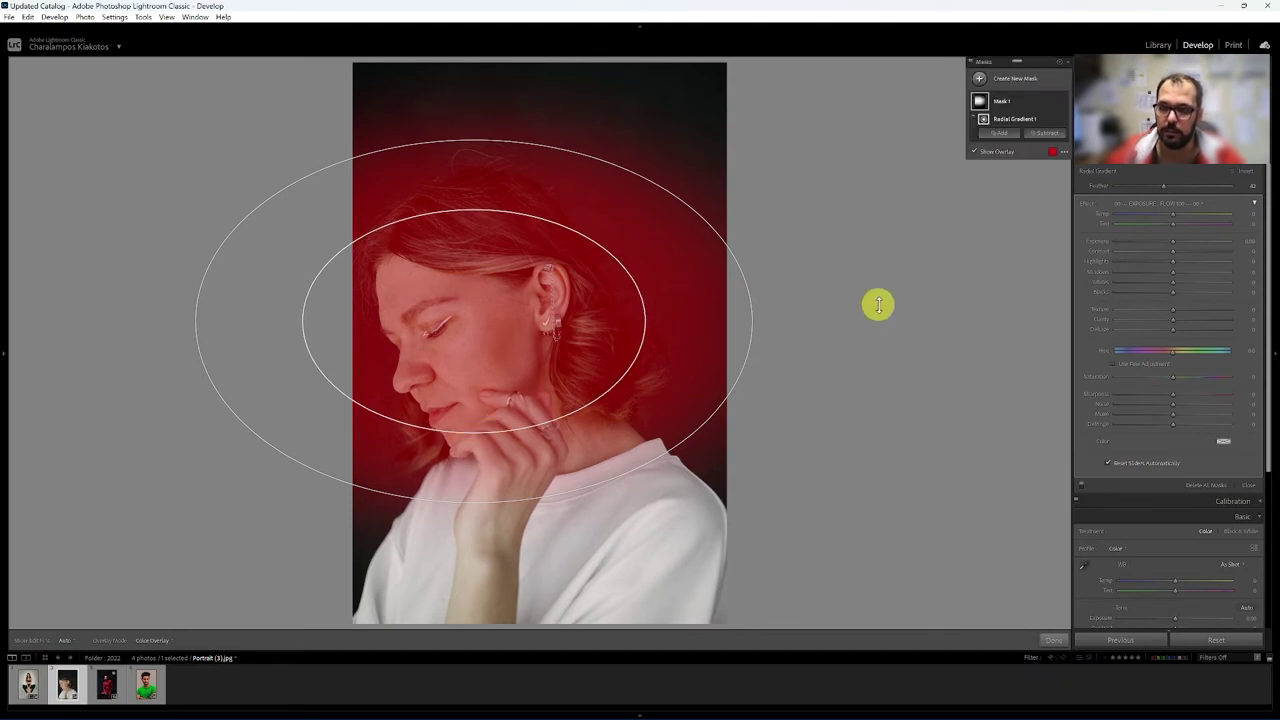
click(1046, 134)
- Exclude the woman from the radial mask and raise its exposure to light the backdrop behind her
click(1068, 157)
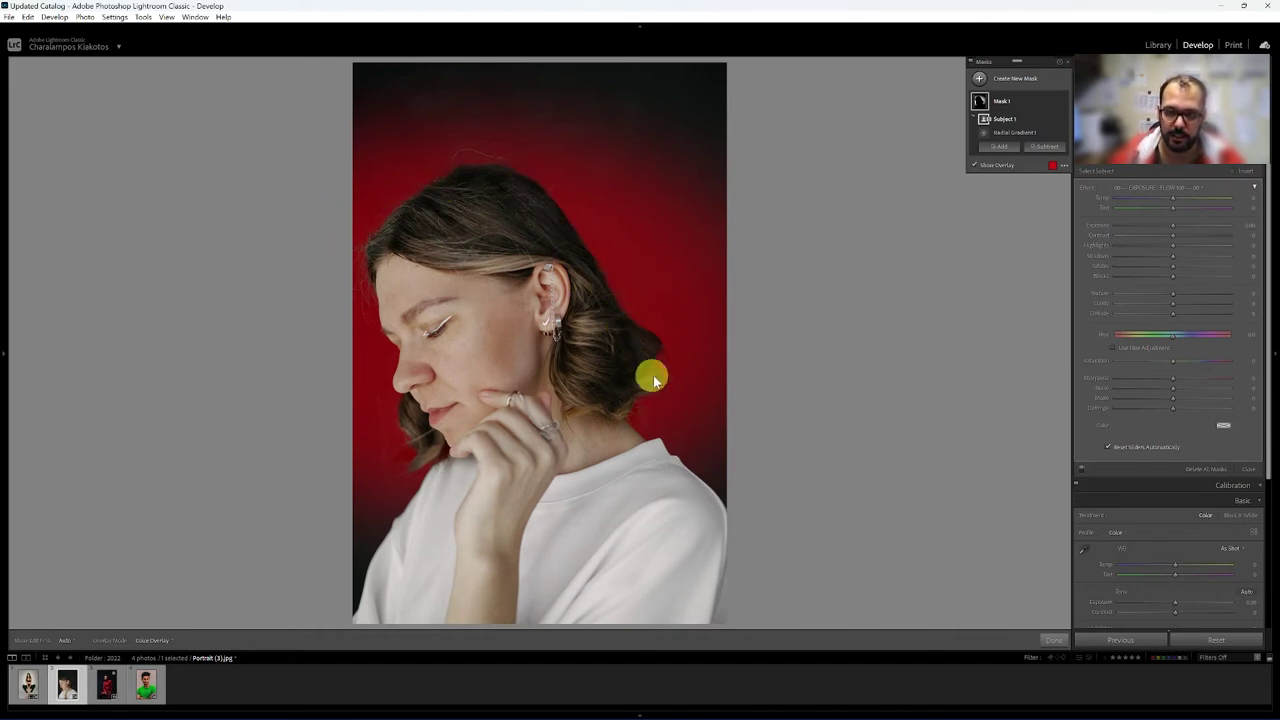
drag(1175, 228, 1204, 226)
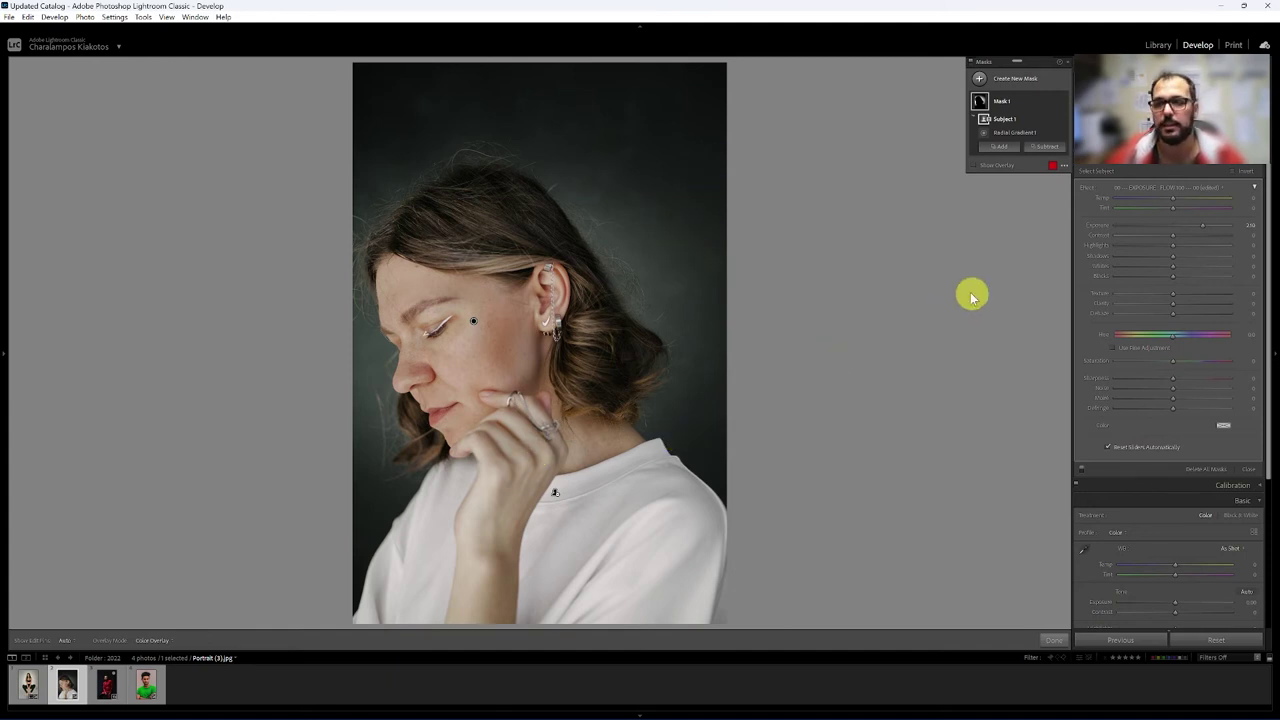
click(1054, 640)
- Compare Portrait (3).jpg before and after, then open Portrait (4).jpg, the man in red
key(backslash)
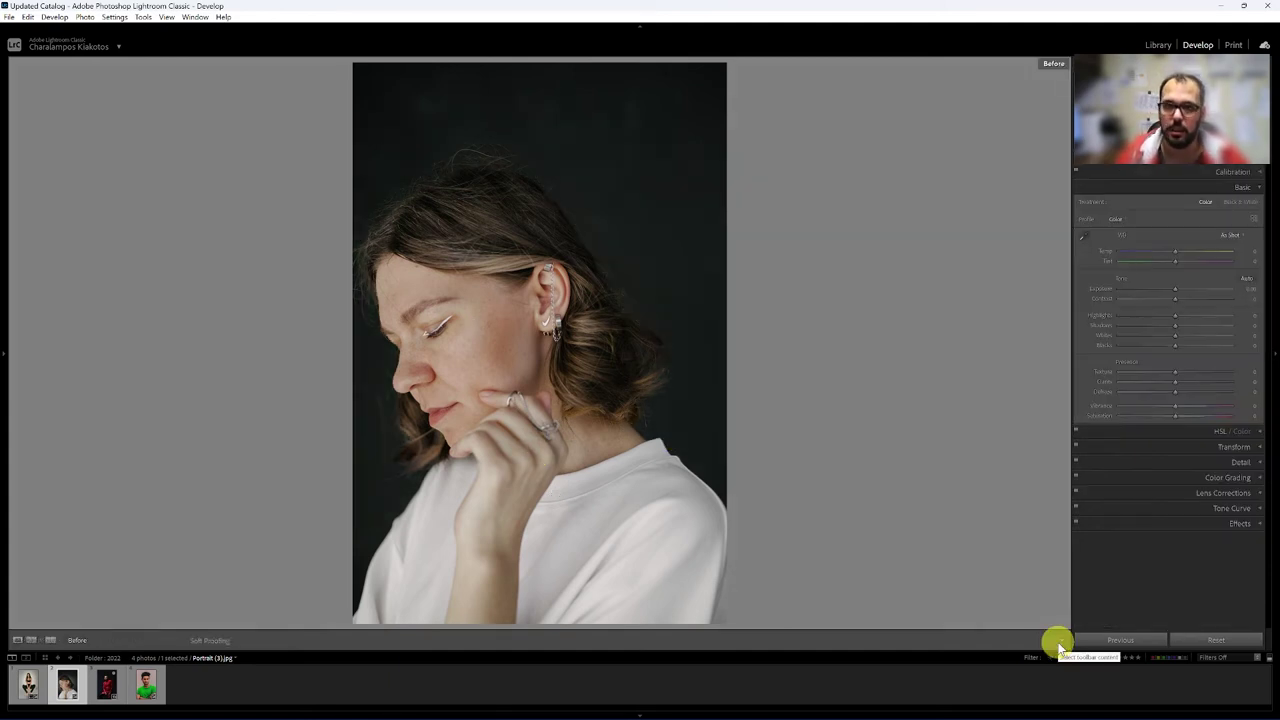
key(backslash)
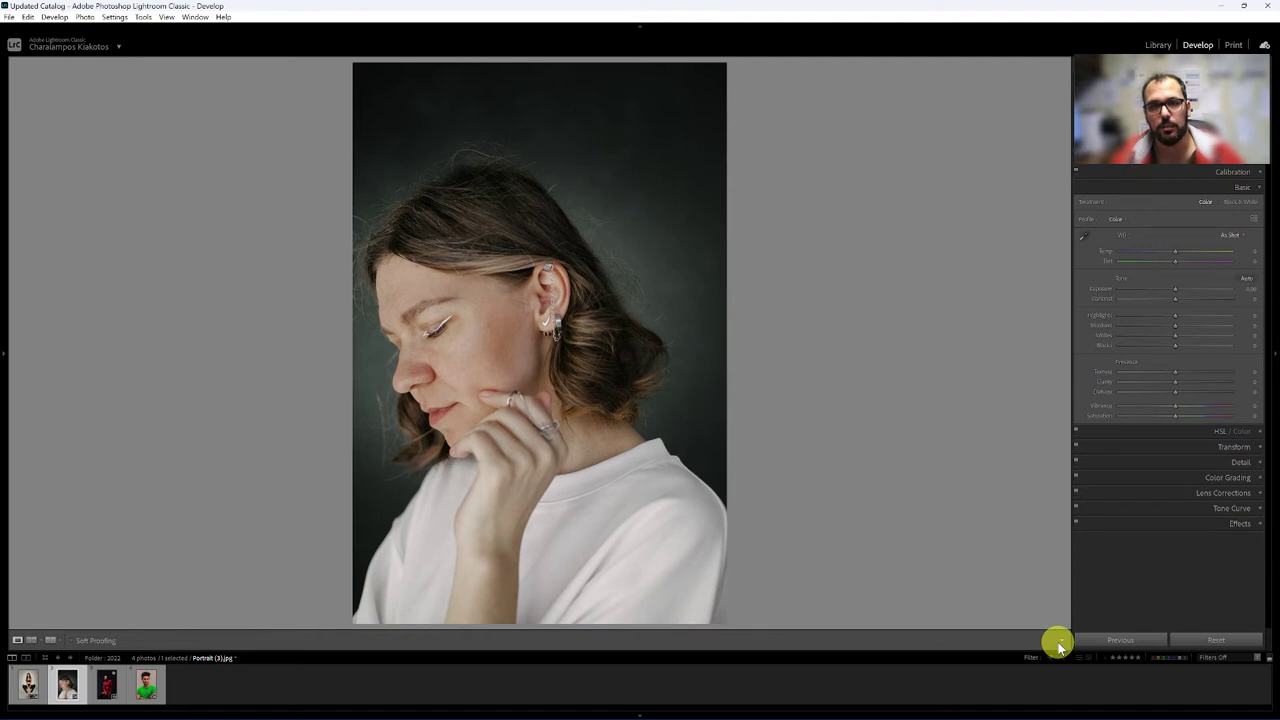
click(106, 685)
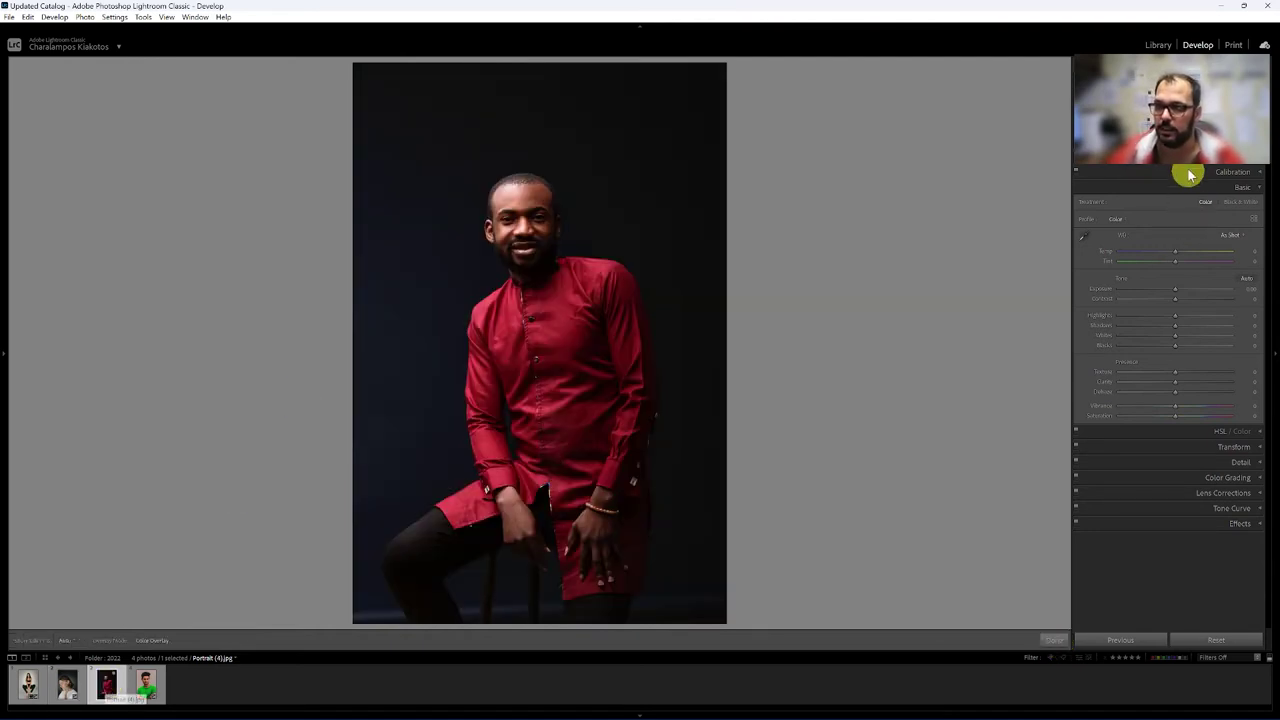
- Draw a radial gradient over the man in red, centre and shrink it, then subtract the detected subject
key(shift+m)
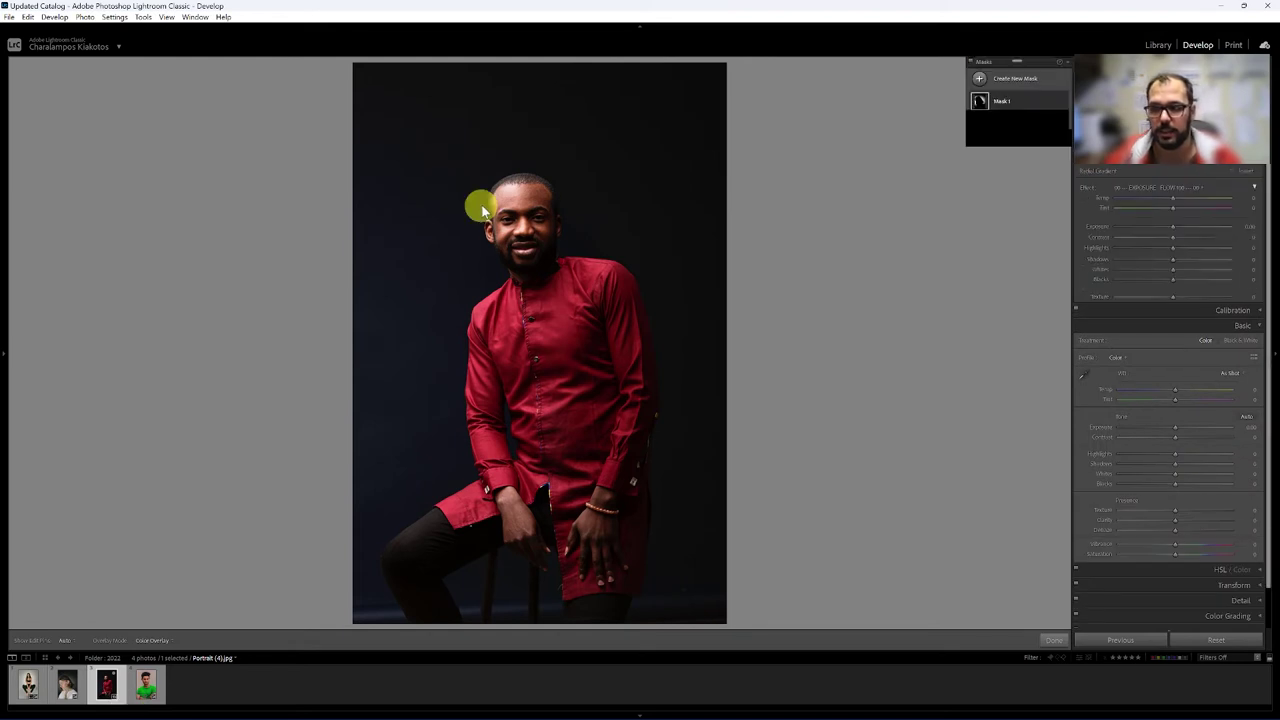
drag(489, 183, 660, 487)
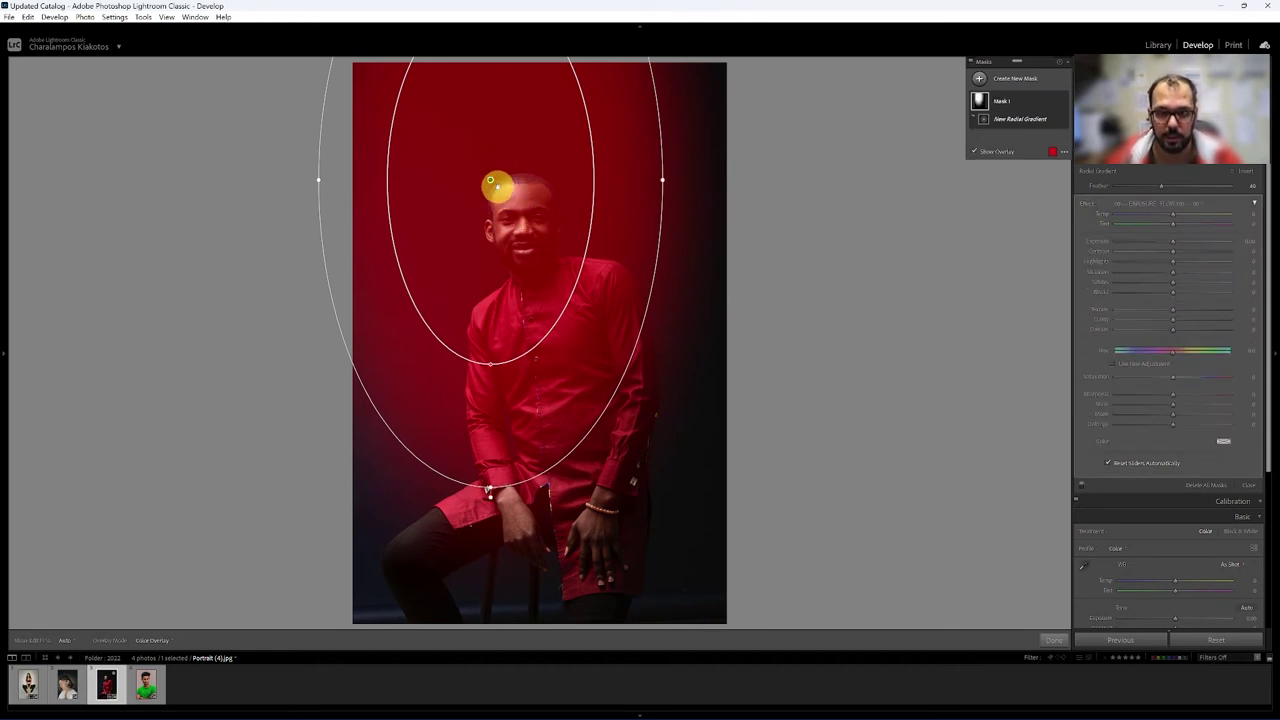
drag(491, 182, 532, 291)
drag(531, 600, 531, 517)
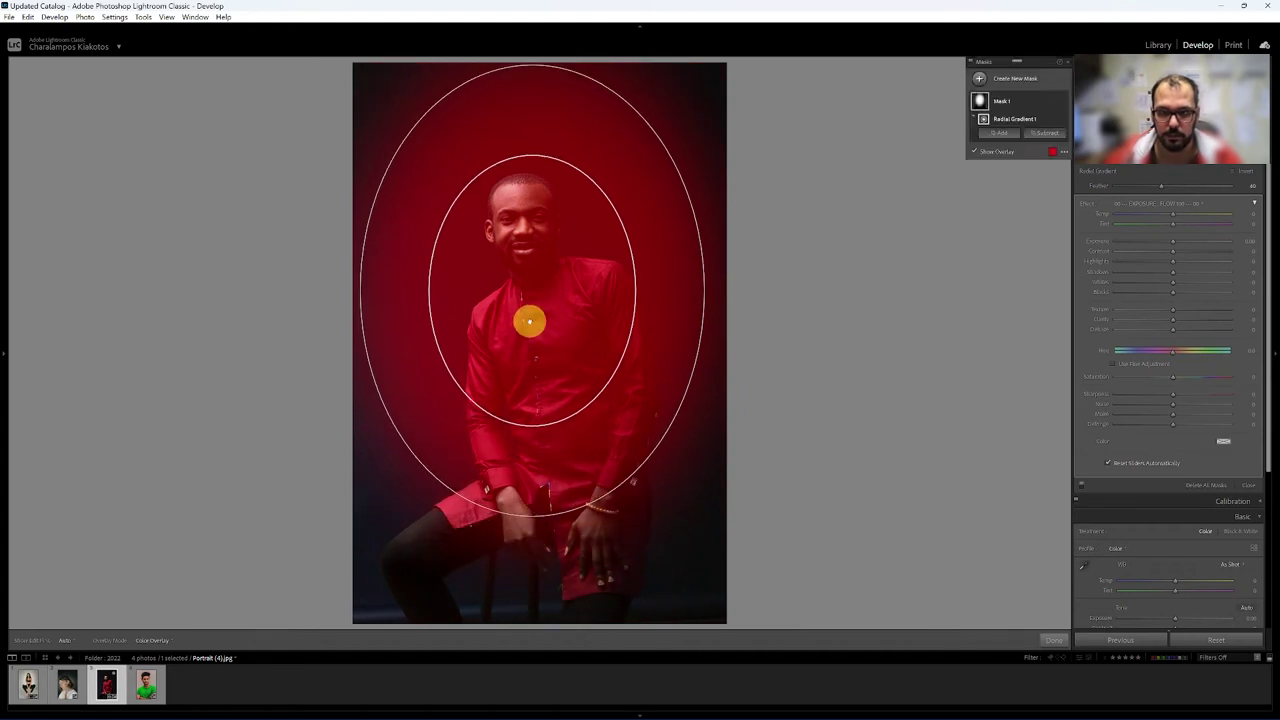
drag(530, 291, 536, 310)
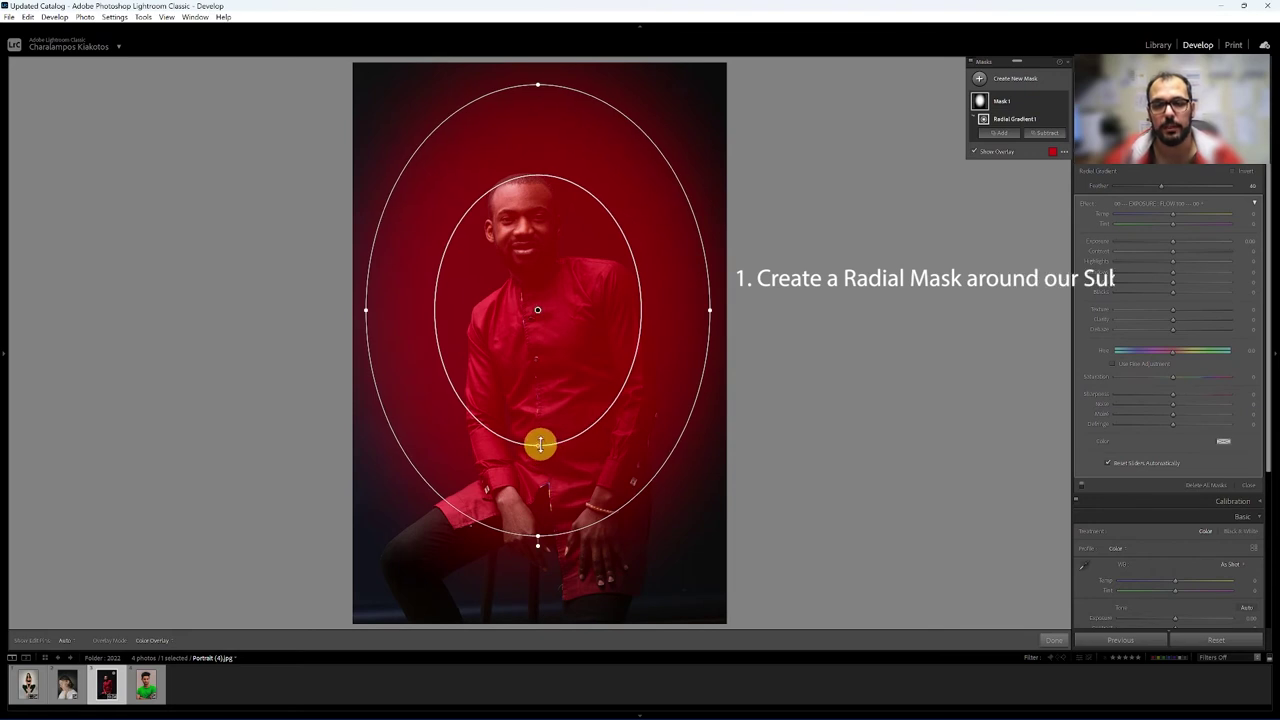
click(1043, 136)
click(1052, 156)
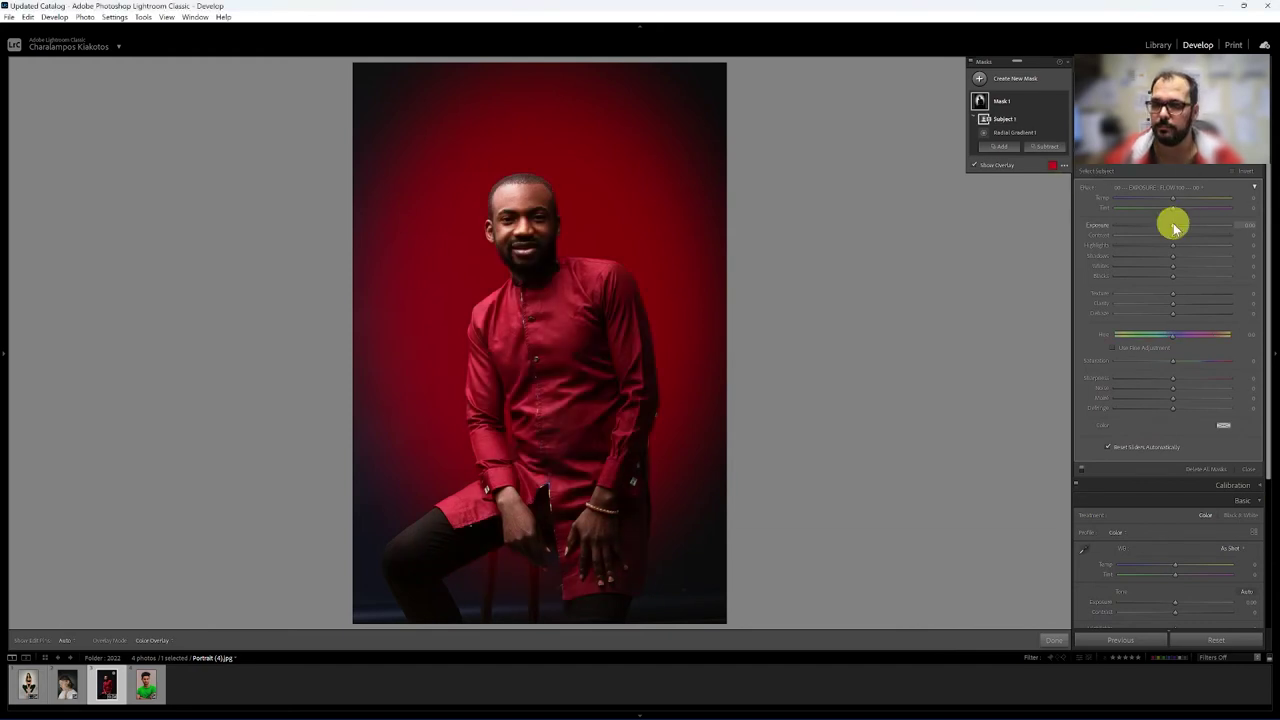
- Brighten the man's background mask and cool its Temp to about -26, then view the unedited original
drag(1175, 228, 1178, 228)
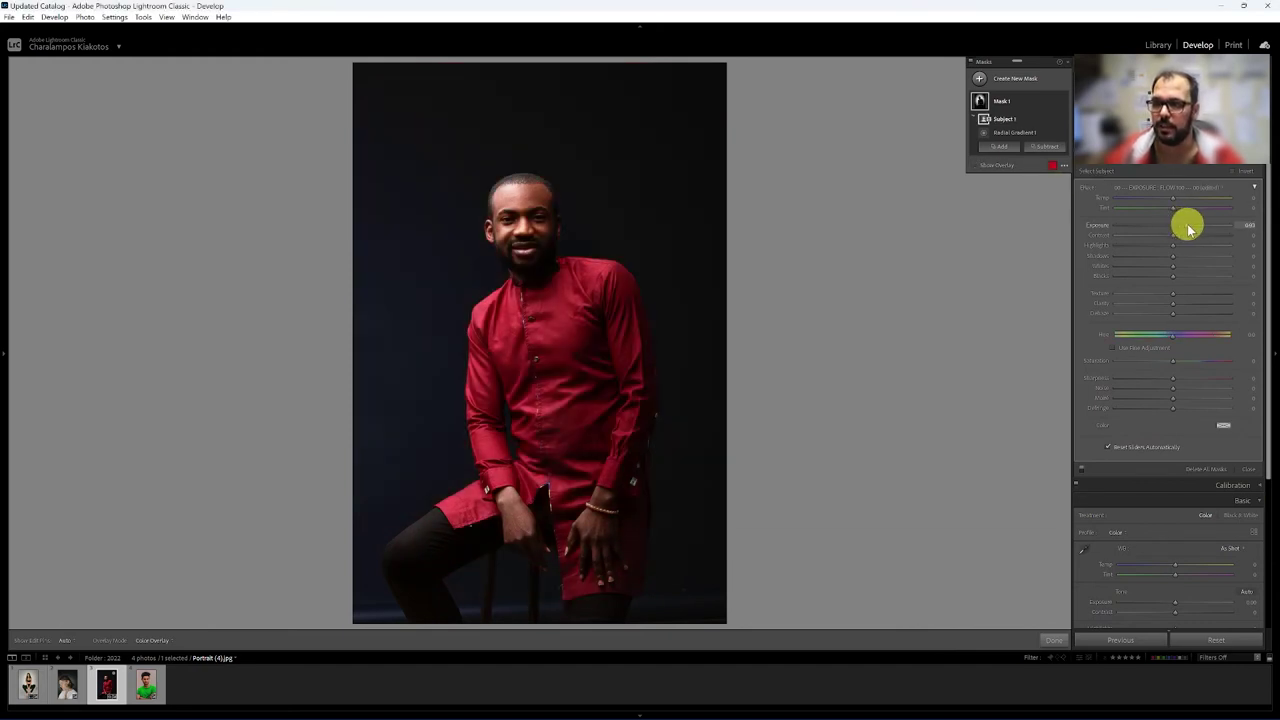
drag(1196, 229, 1204, 228)
drag(1173, 198, 1158, 199)
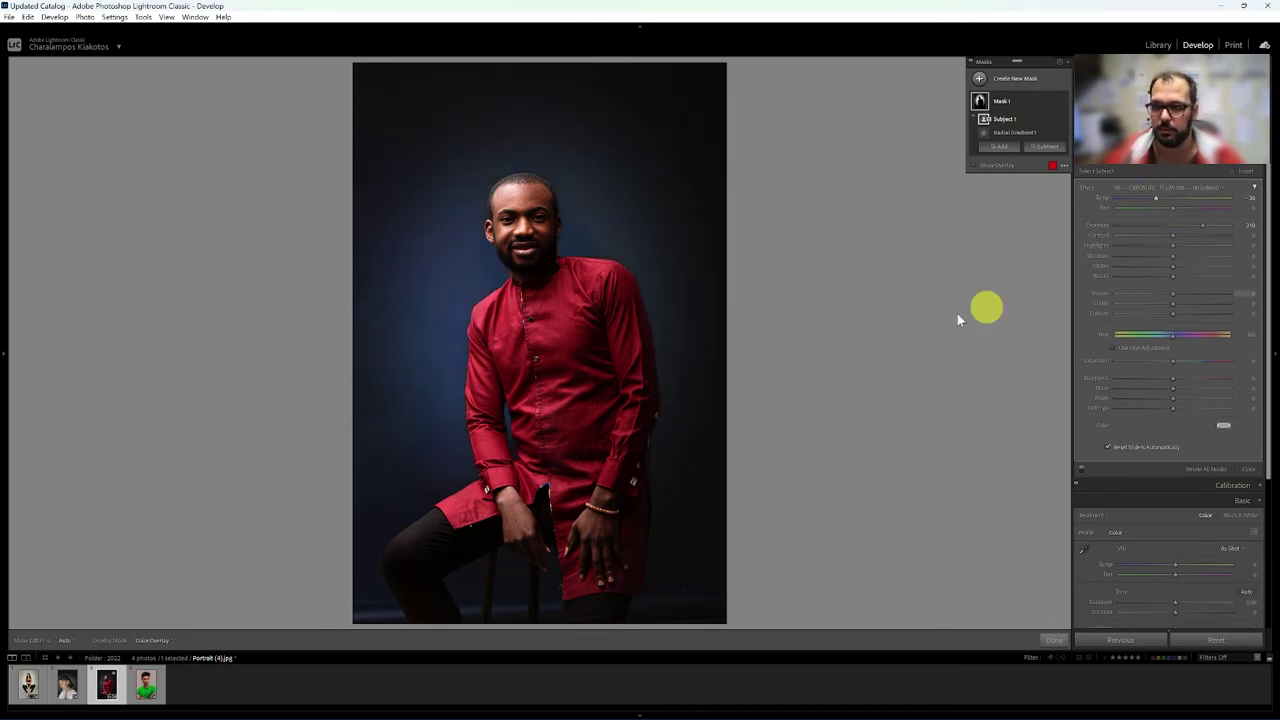
click(1054, 640)
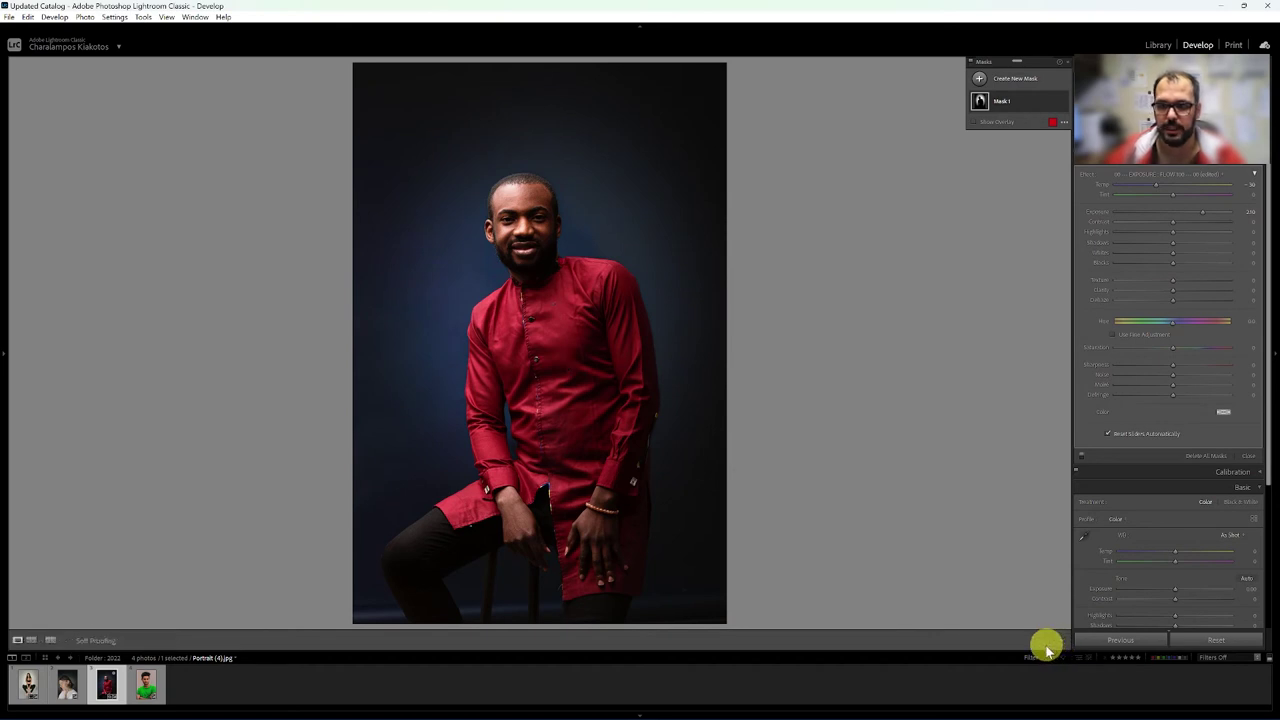
key(backslash)
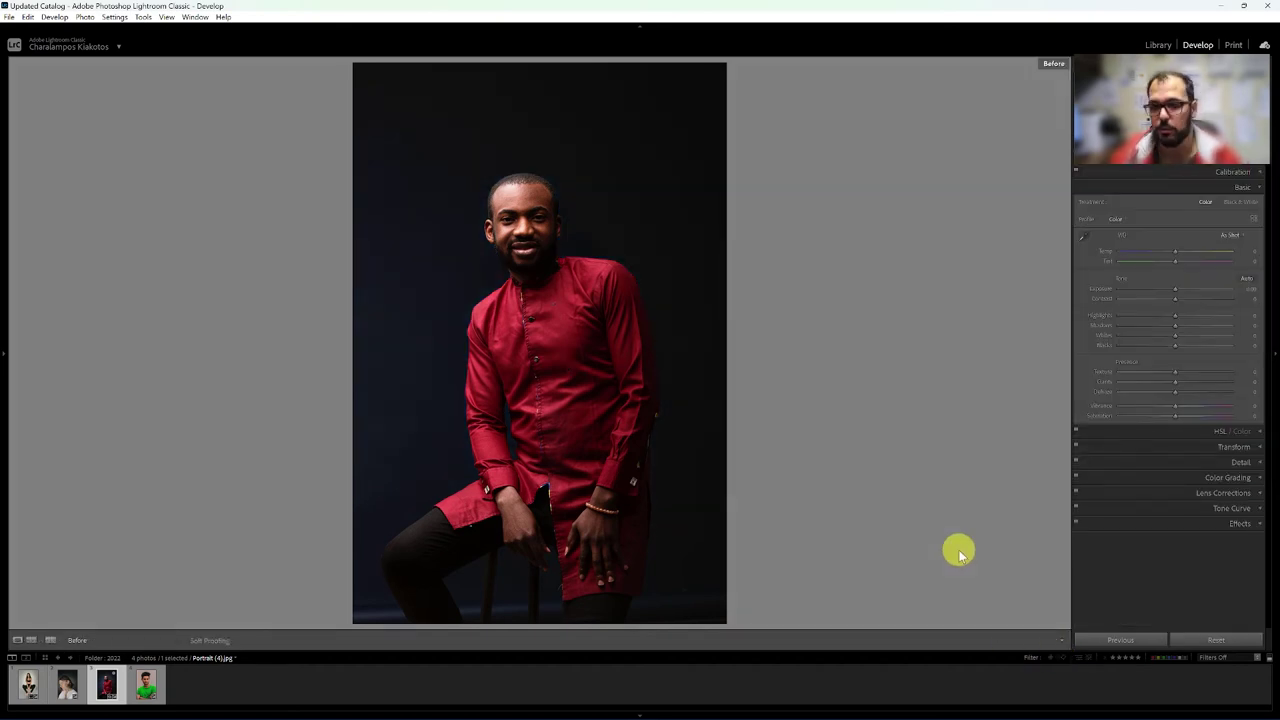
- Return to the edited red-shirt portrait, then advance to Portrait (1).jpg, the man in green
key(backslash)
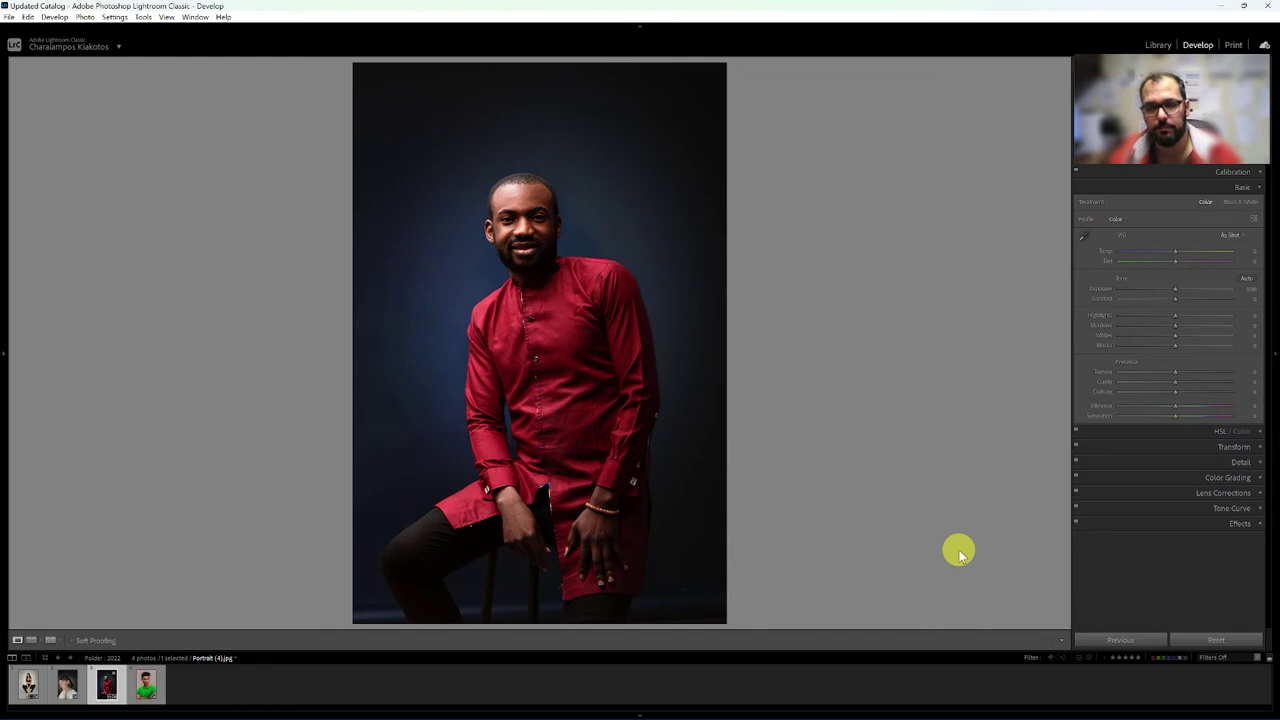
key(Right)
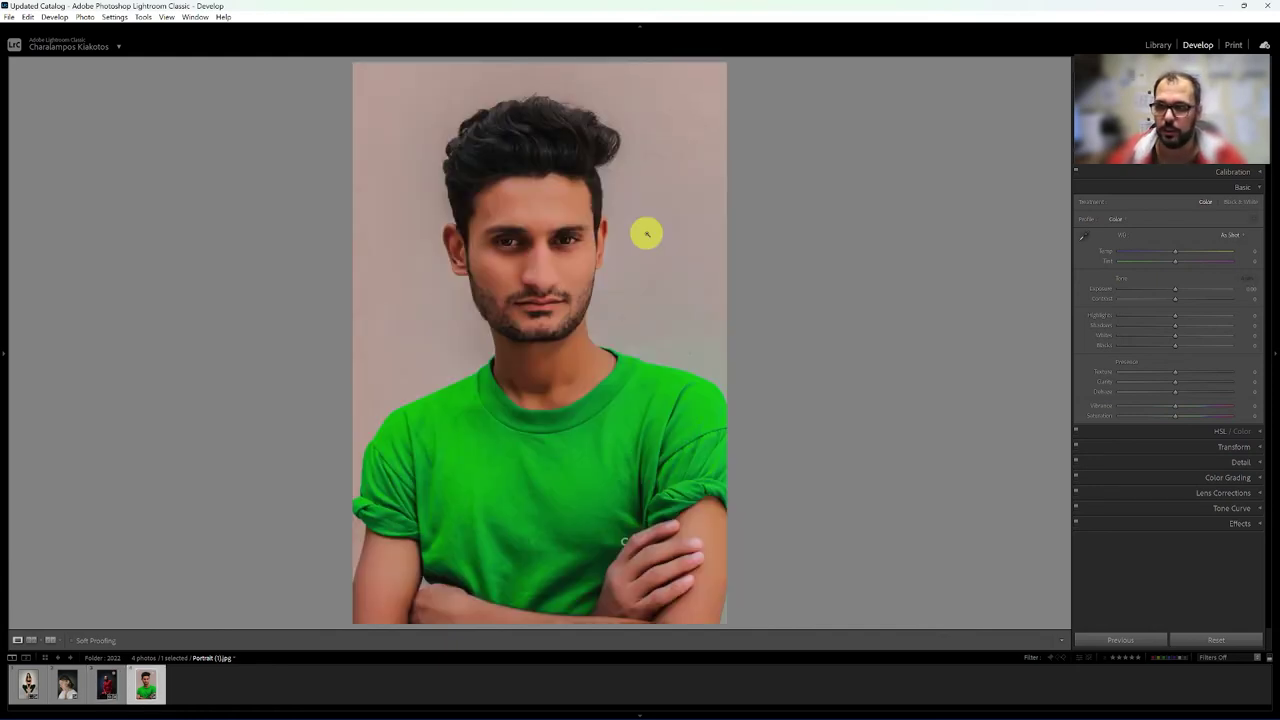
- Darken Portrait (1).jpg to exposure about -1.28 and place a radial gradient centred on the man's face
drag(1165, 292, 1162, 292)
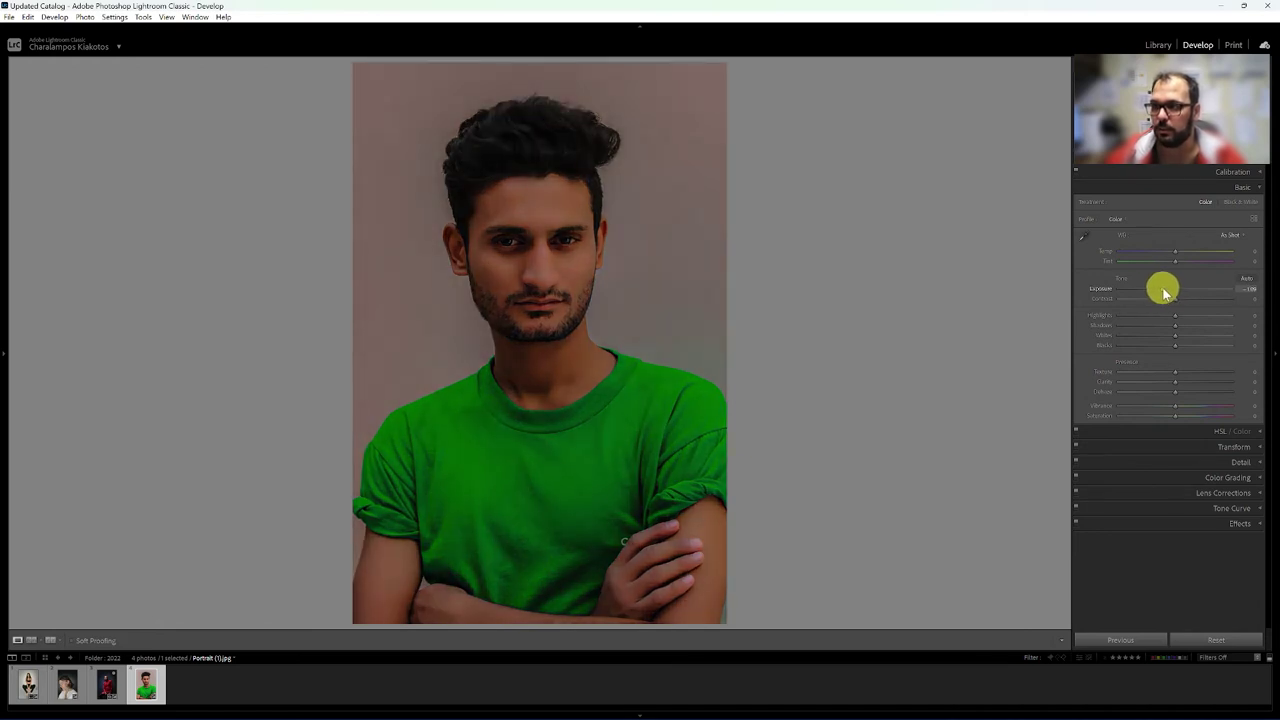
key(shift+w)
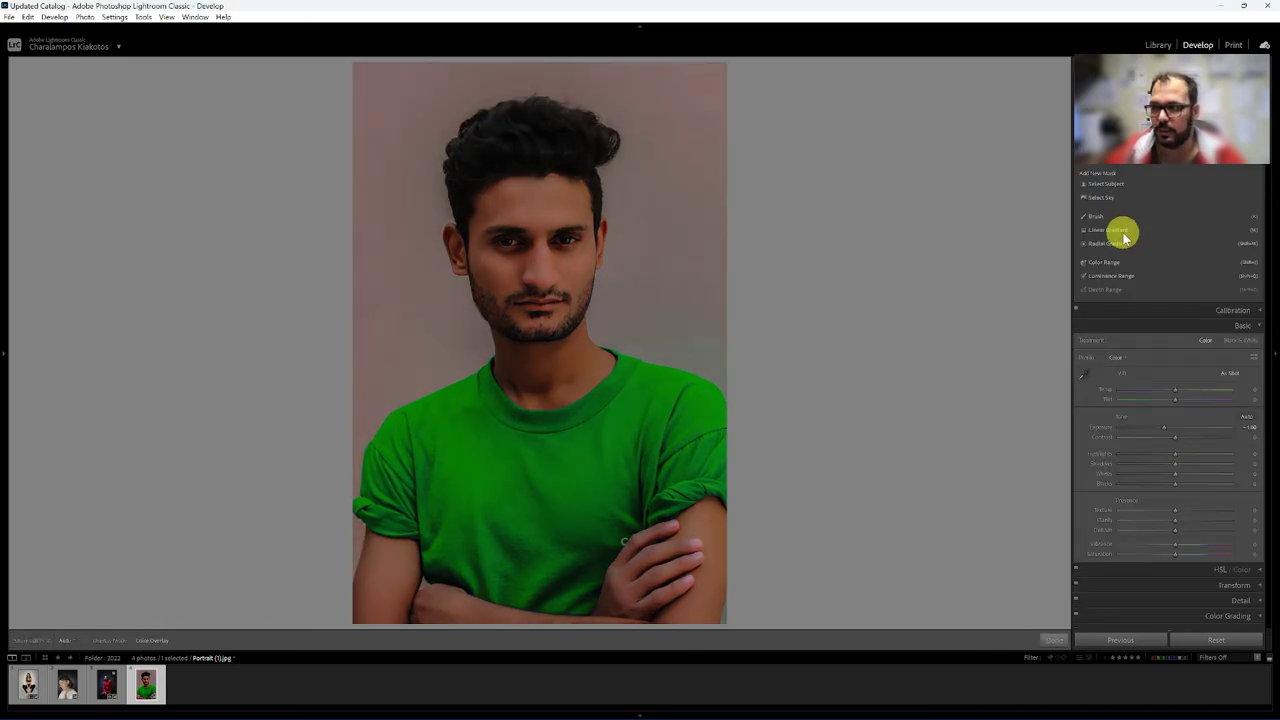
click(1108, 247)
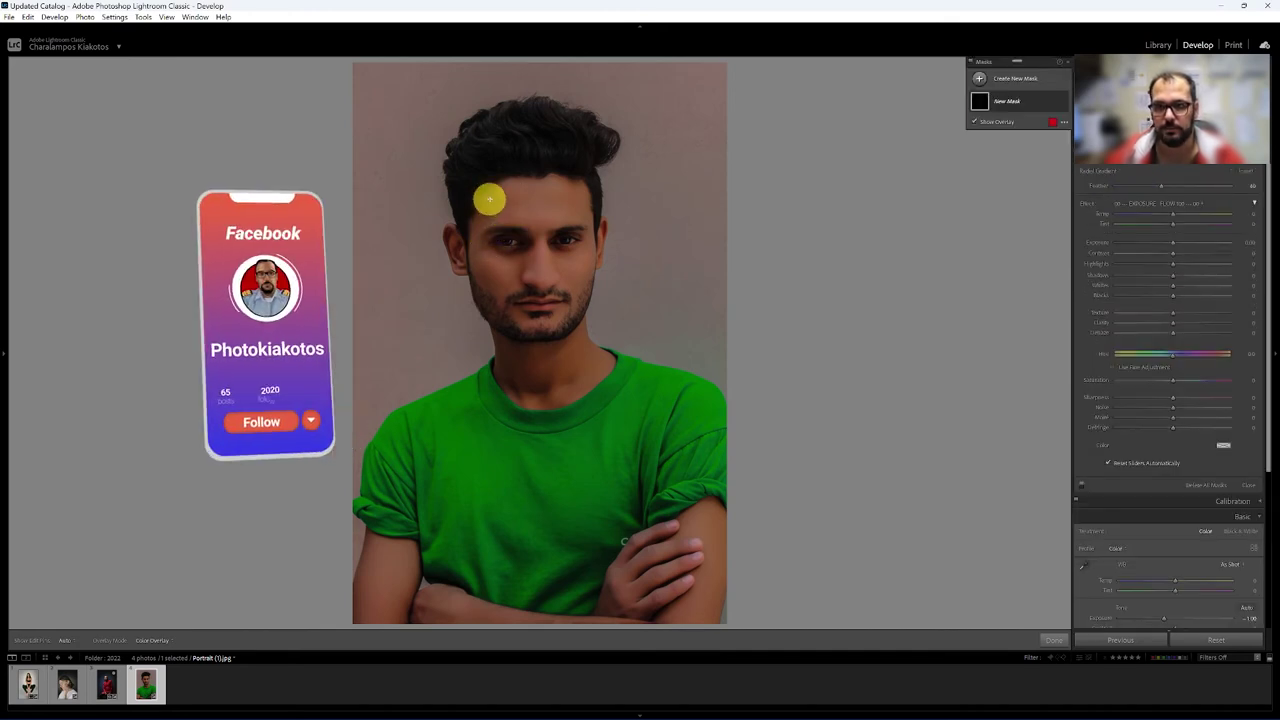
click(491, 200)
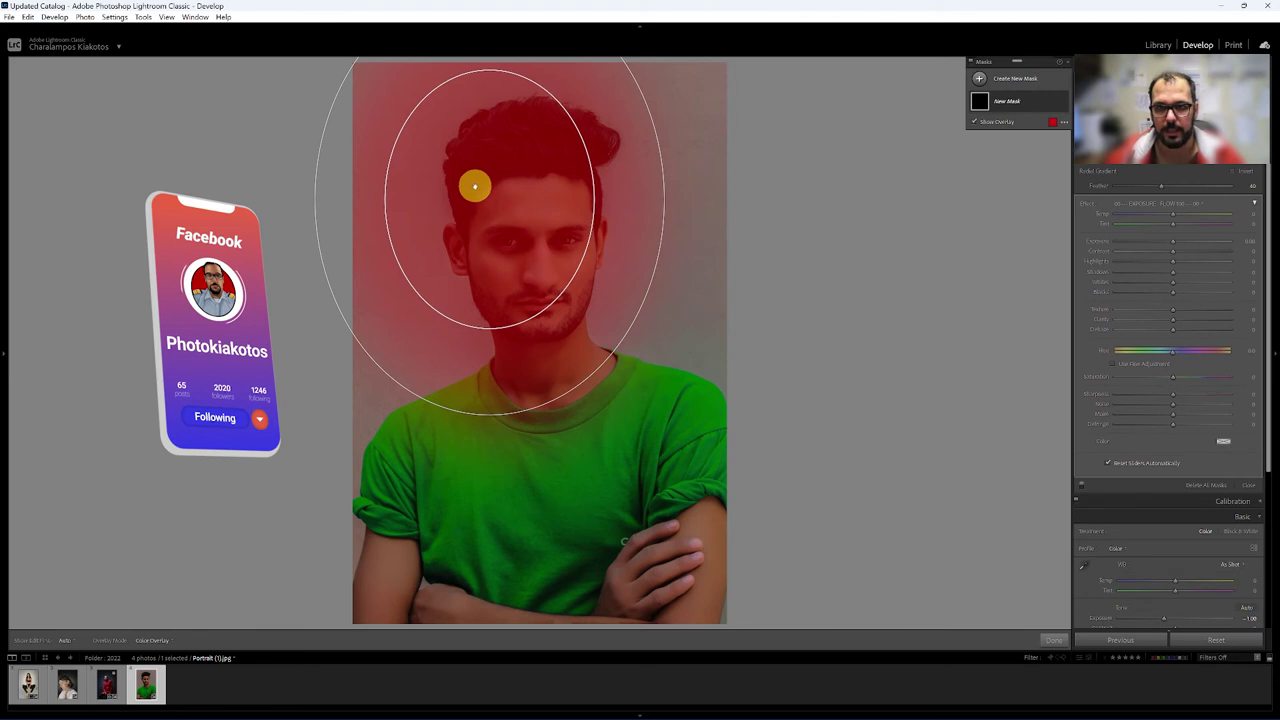
mouse_move(540, 264)
mouse_down()
mouse_move(551, 280)
mouse_move(533, 274)
mouse_up()
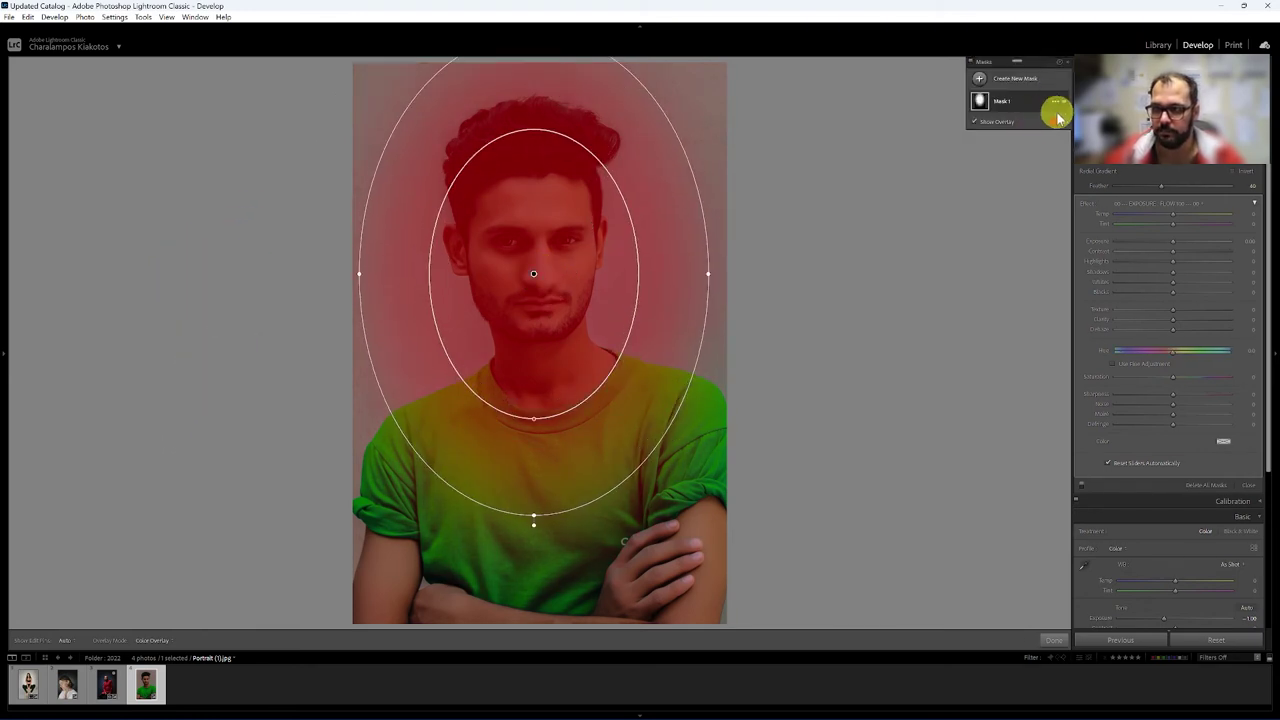
mouse_move(1051, 122)
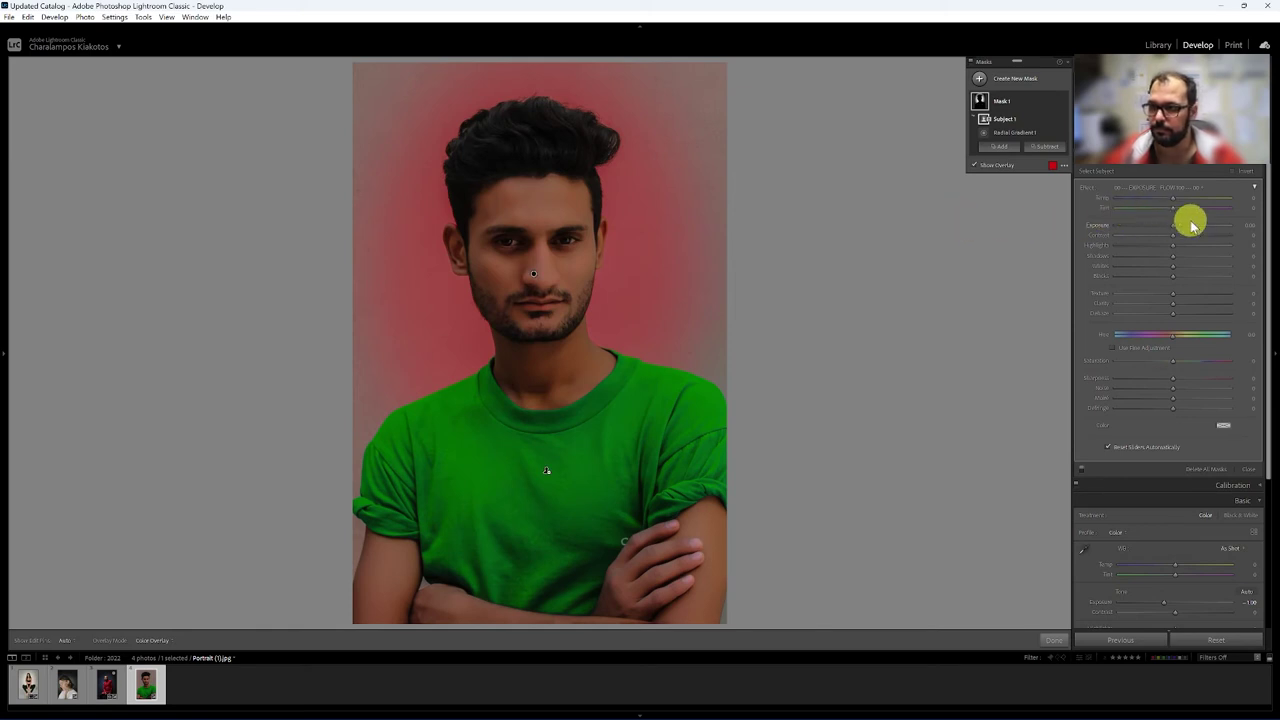
- Raise the radial mask's exposure to about +1.4 and start a new Select Subject mask
drag(1176, 228, 1198, 228)
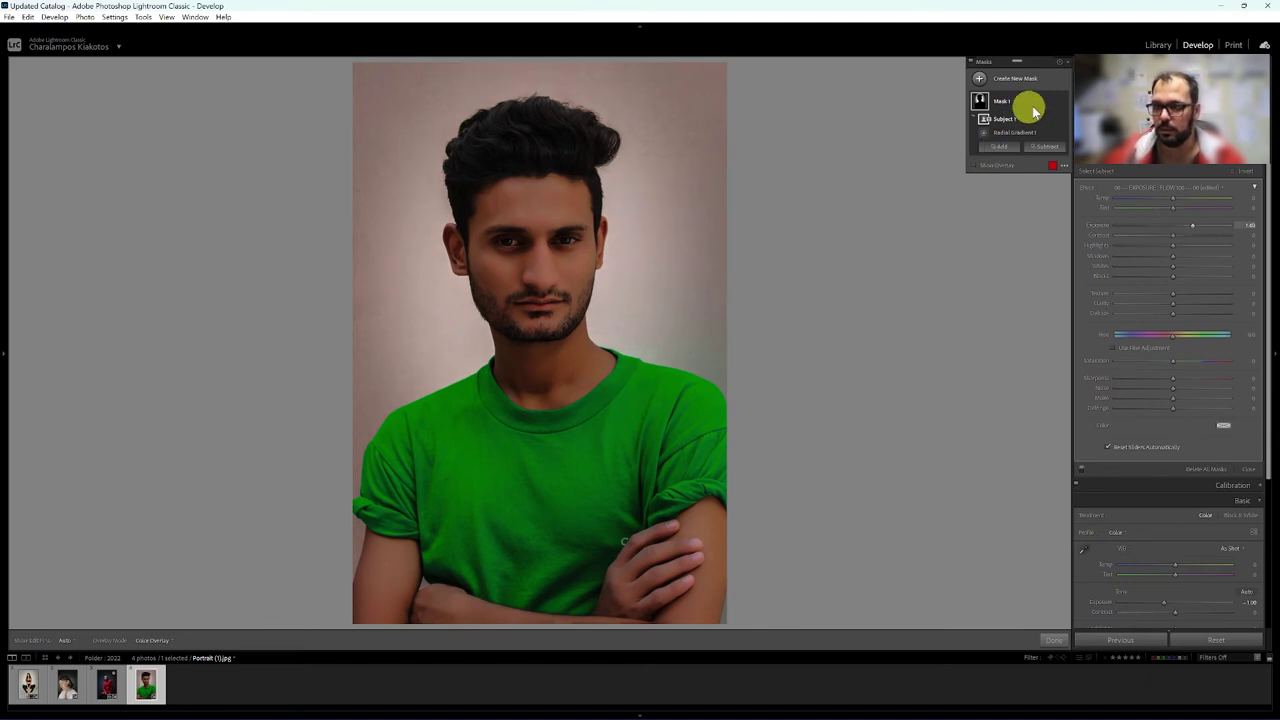
click(980, 79)
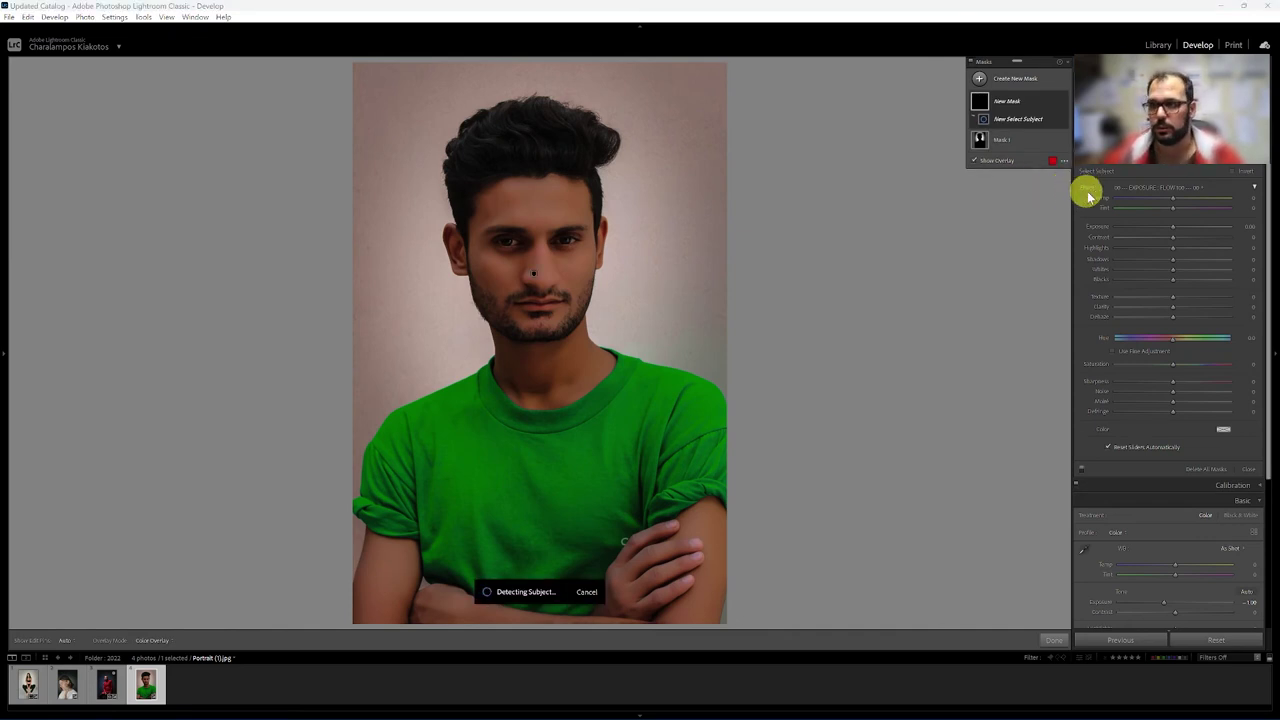
- Brighten the new subject mask, compare Before/After, then go to Portrait (2).jpg, the woman on the stool
drag(1186, 229, 1183, 228)
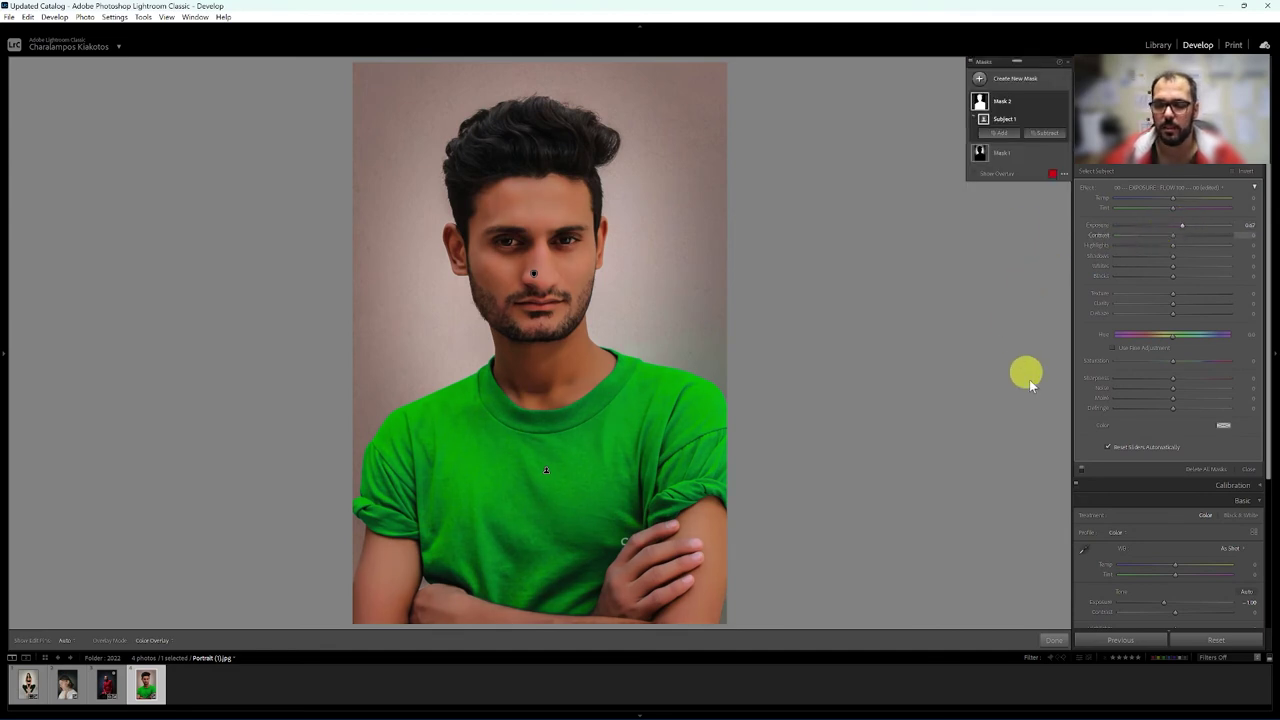
click(1055, 638)
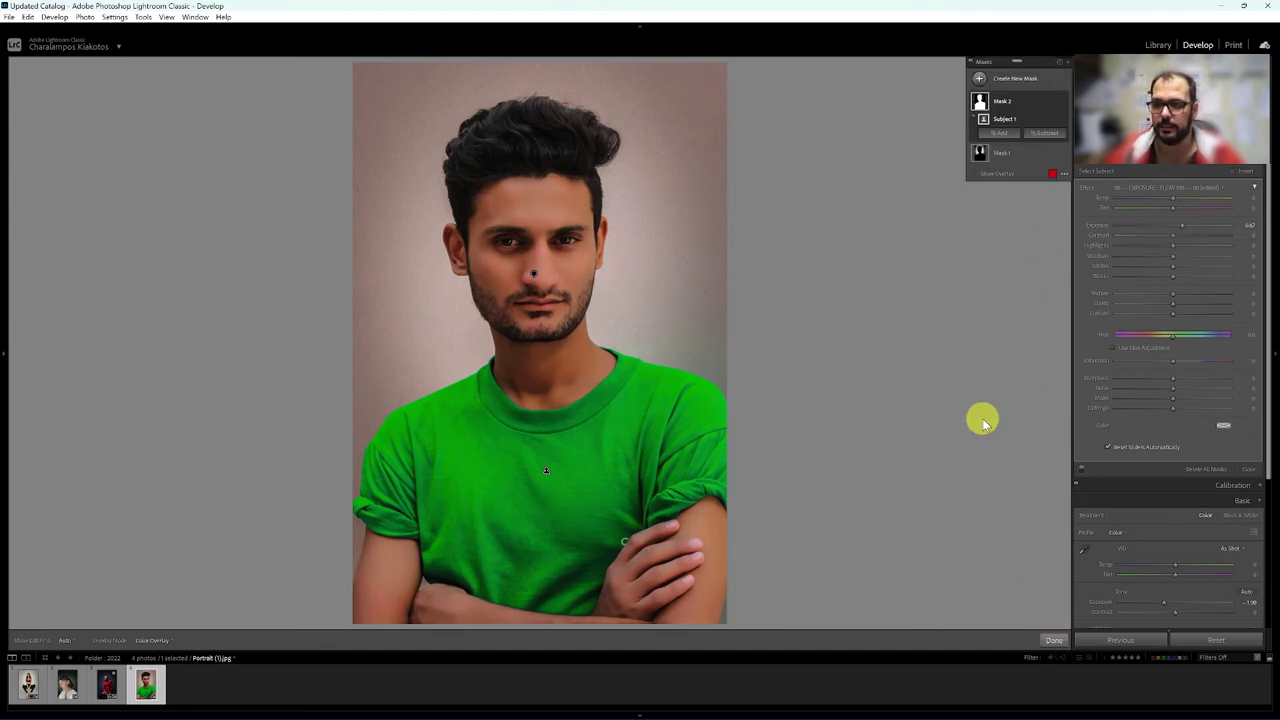
key(backslash)
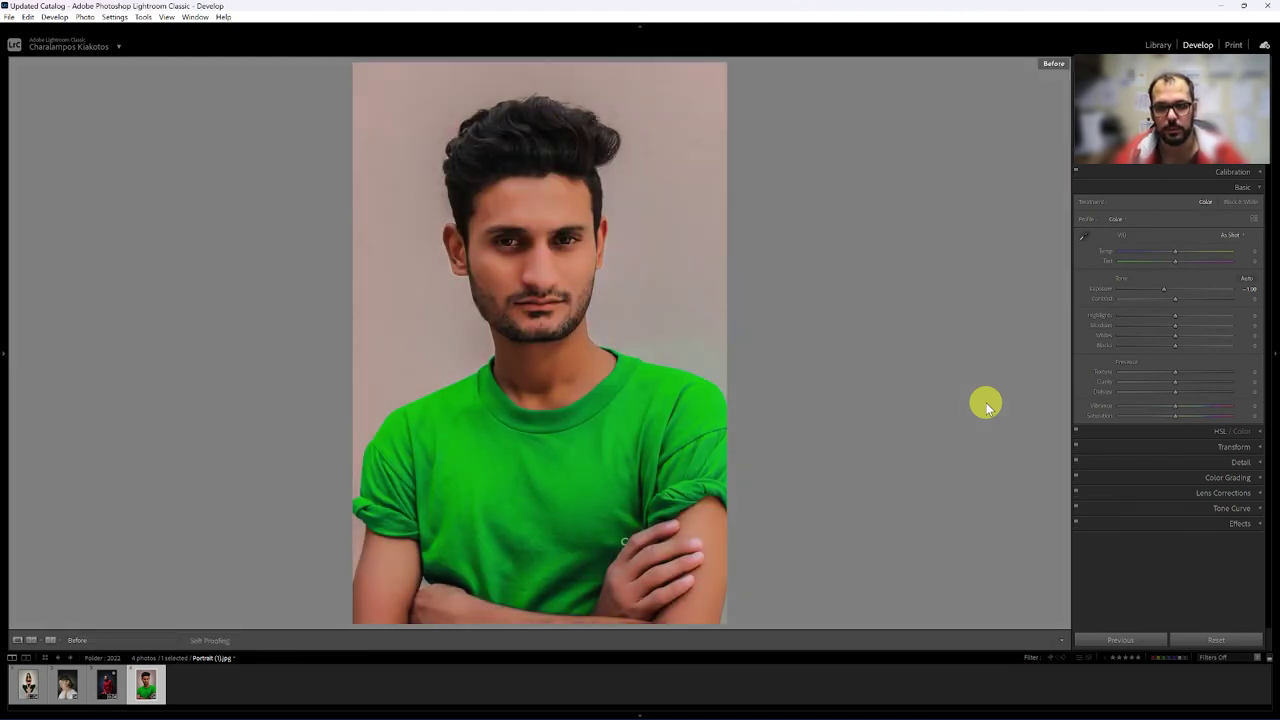
key(backslash)
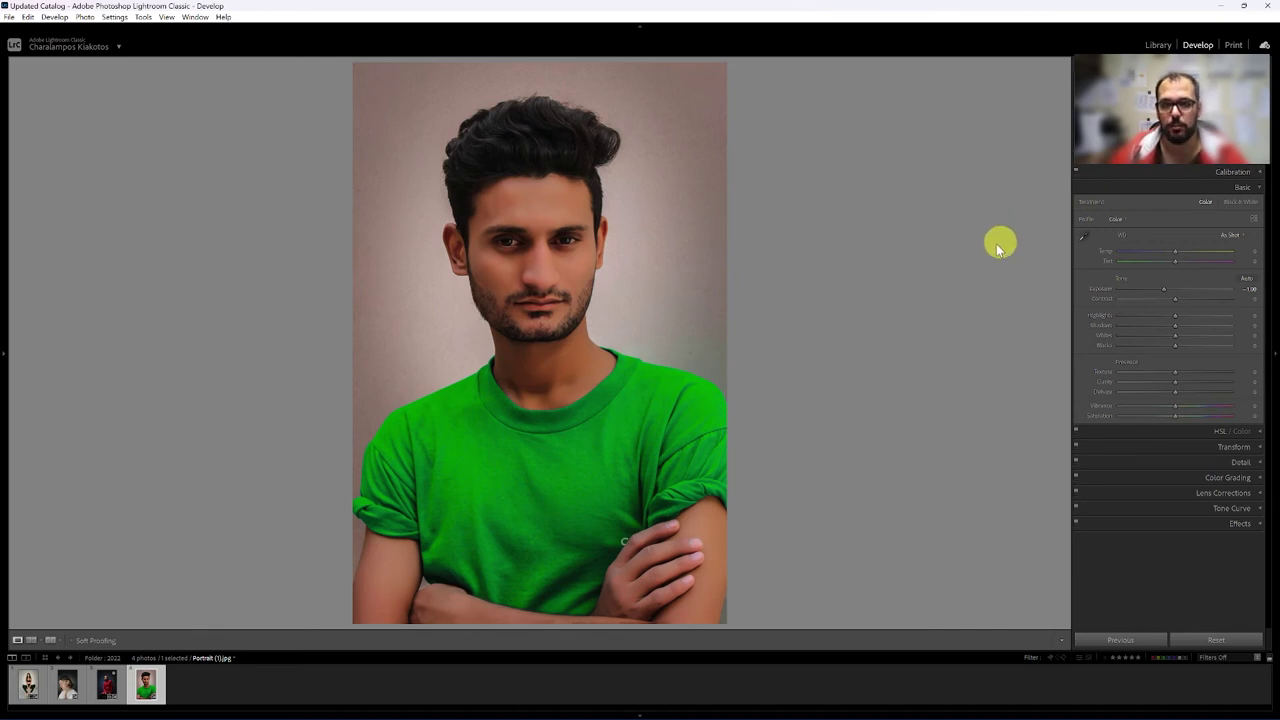
key(Home)
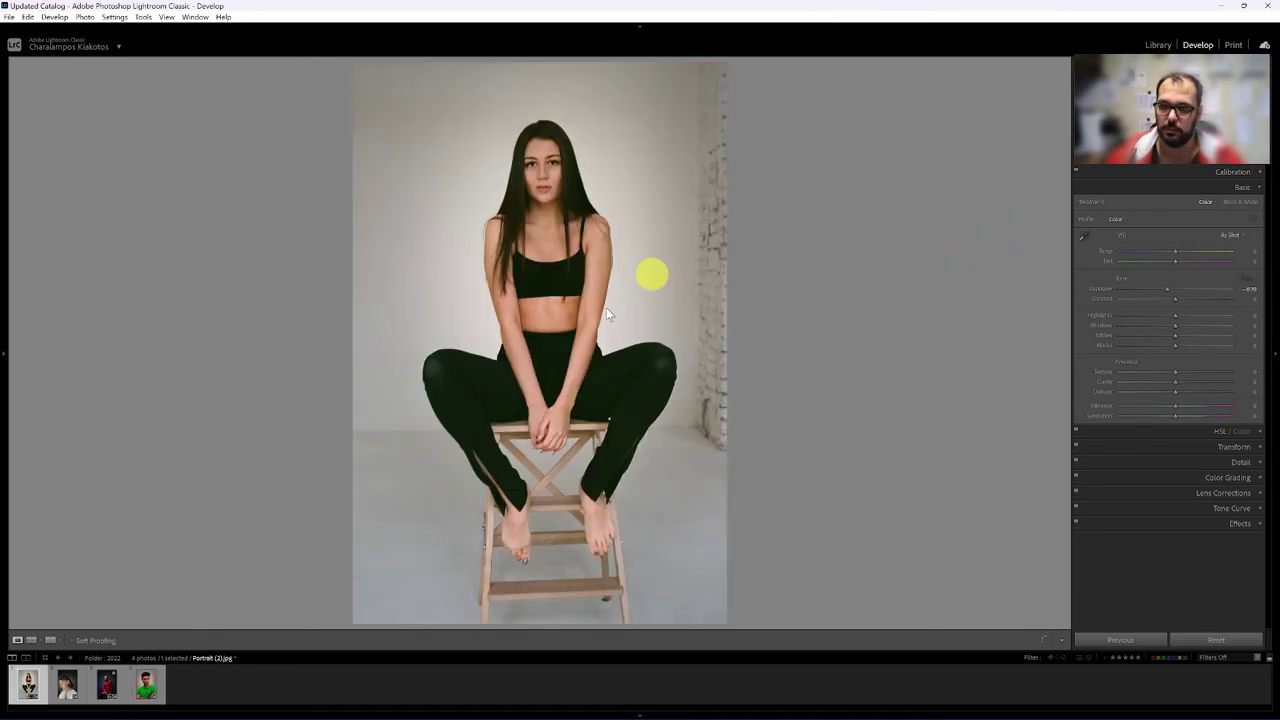
- View the short-haired woman and red-shirt portraits, then reopen the green-shirt portrait's masks
click(67, 686)
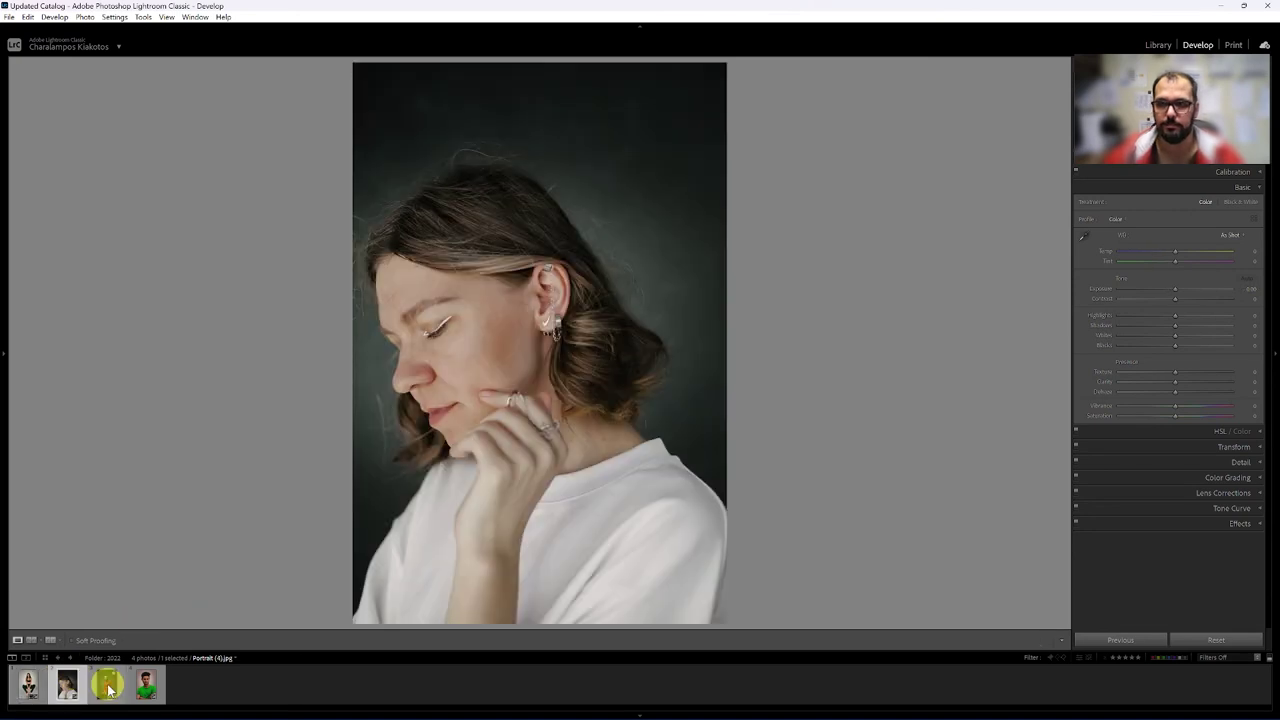
click(108, 688)
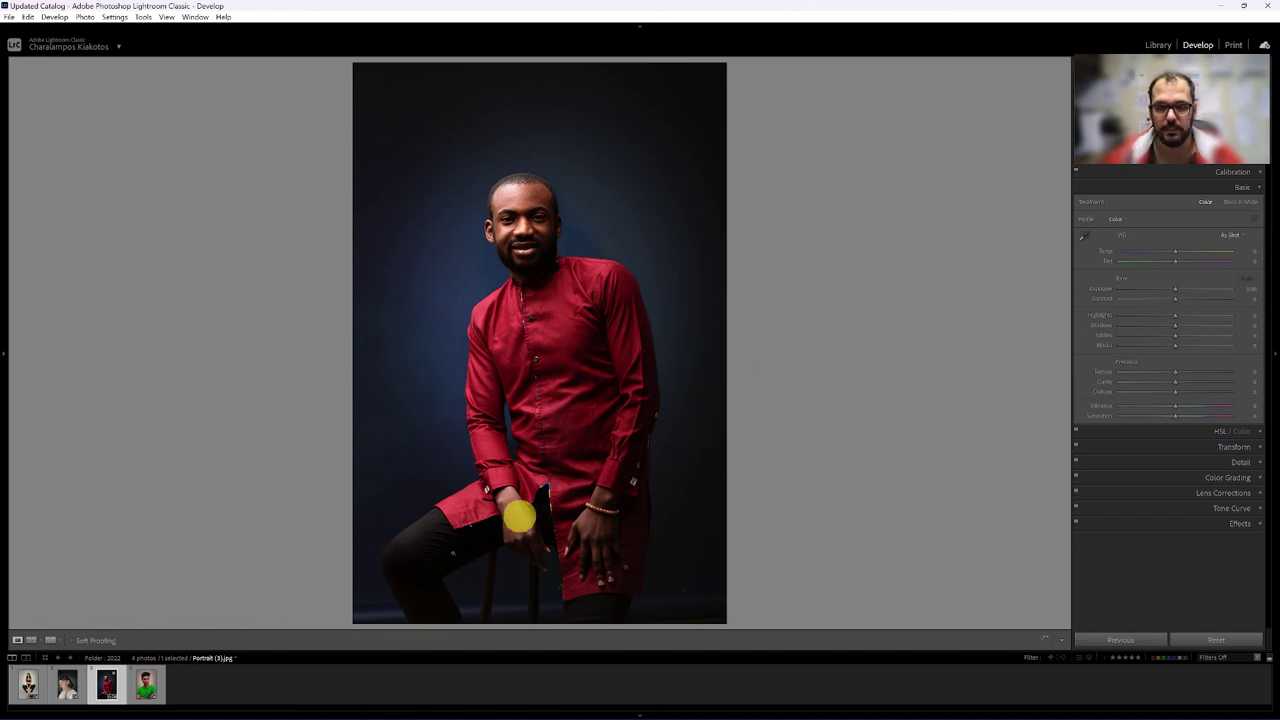
click(150, 685)
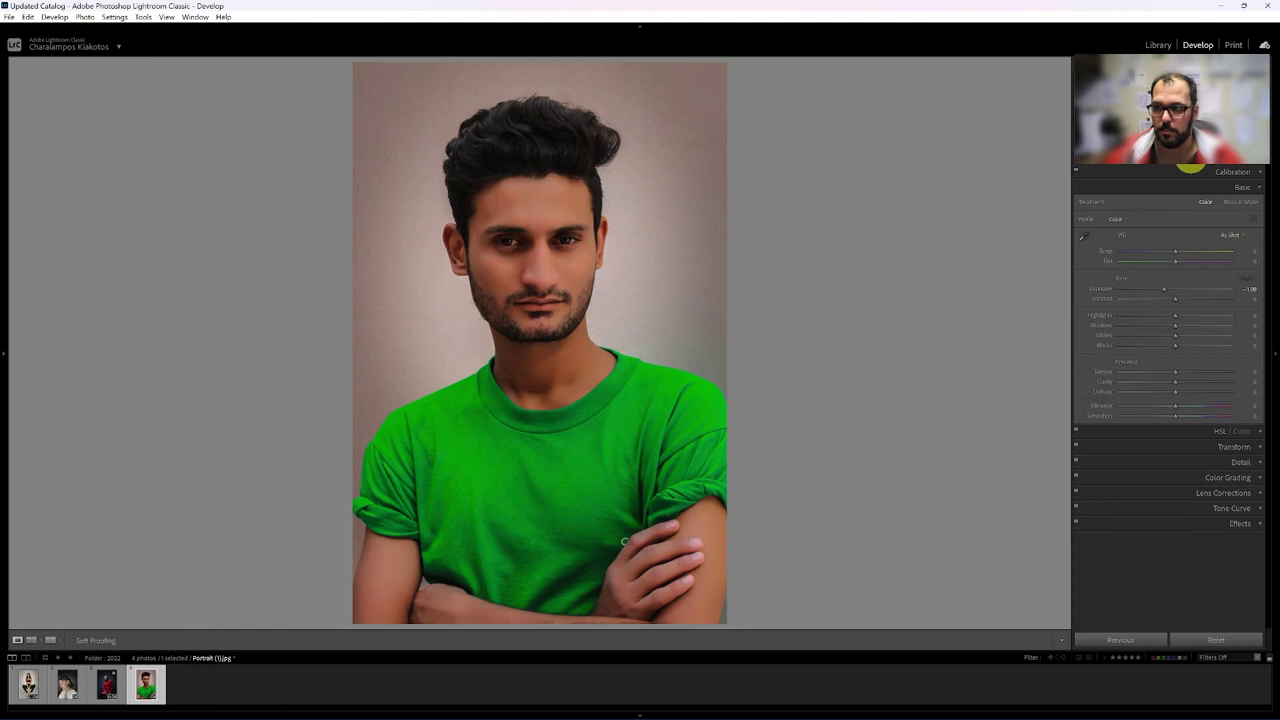
key(w)
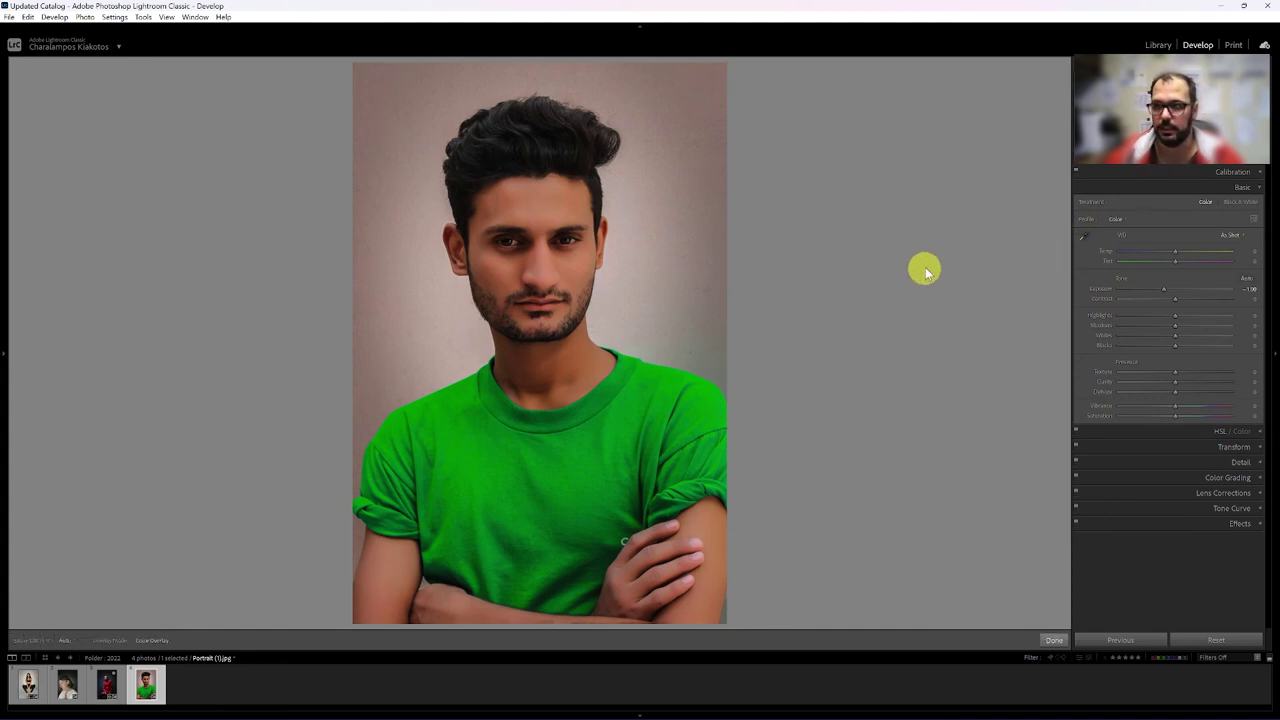
click(1012, 123)
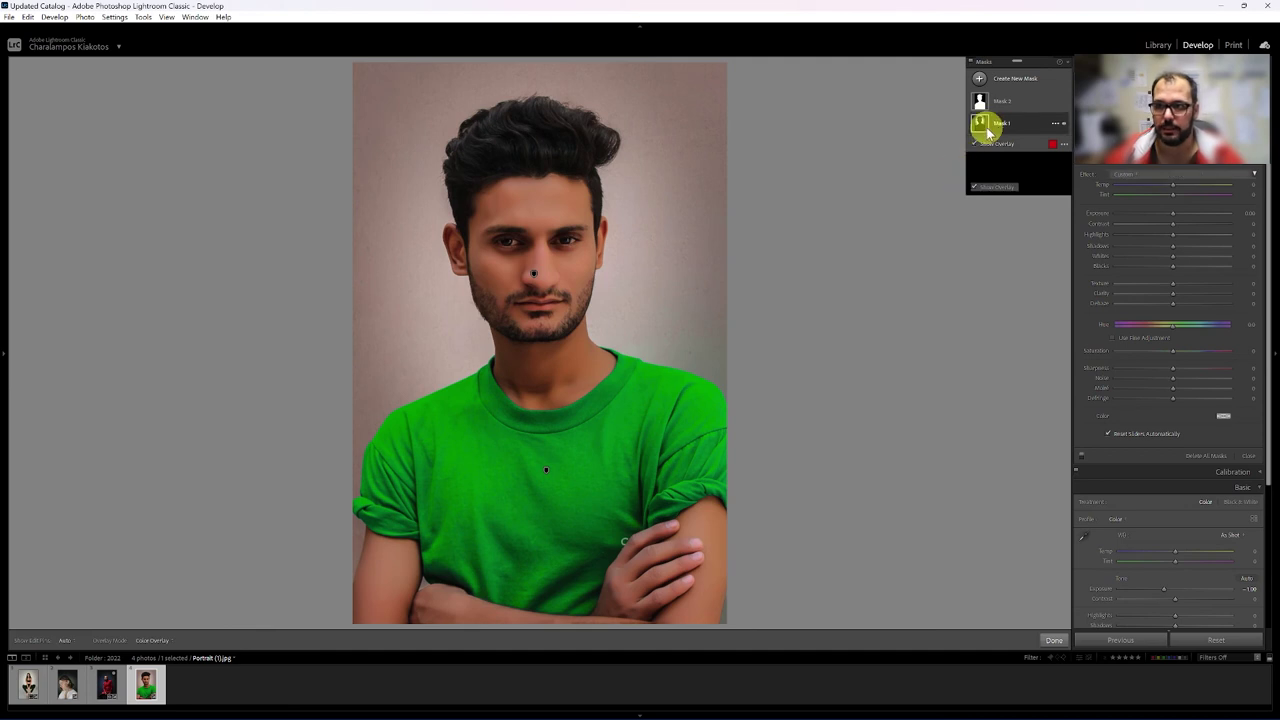
- Inspect Mask 1's Radial Gradient 1 component, raise Mask 1's exposure, check Mask 2, and finish masking
click(986, 125)
click(984, 126)
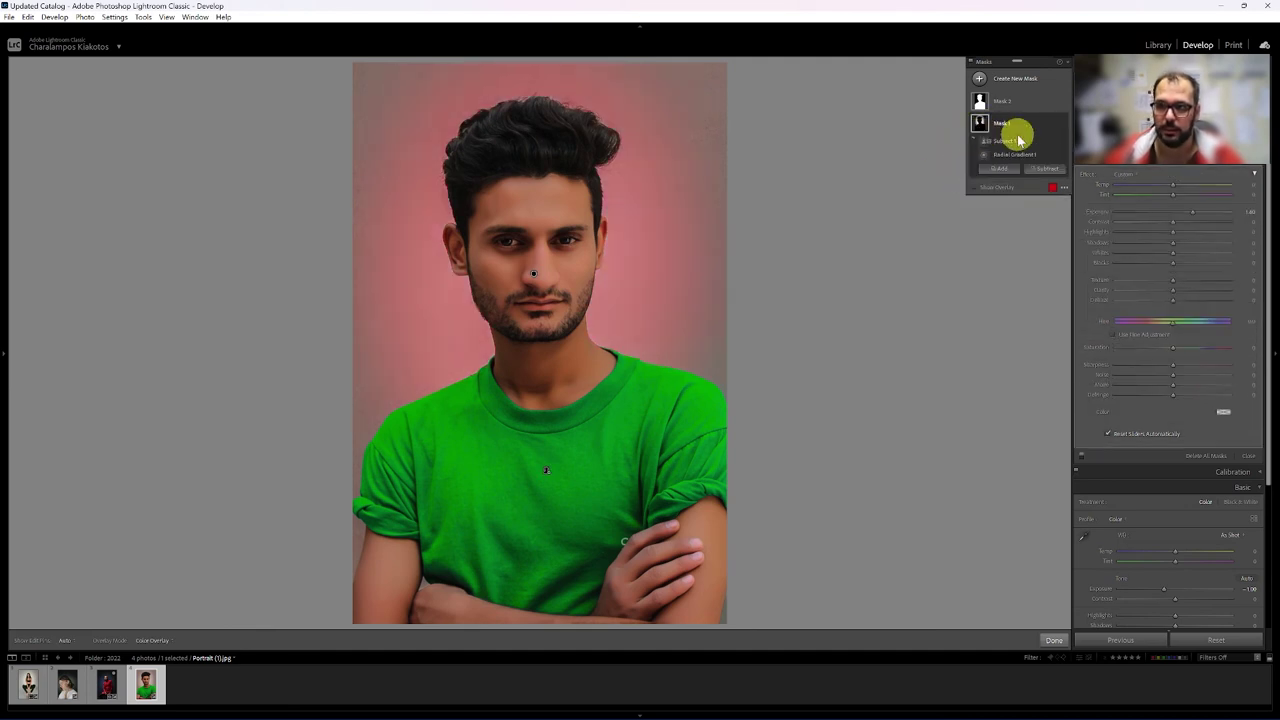
click(997, 156)
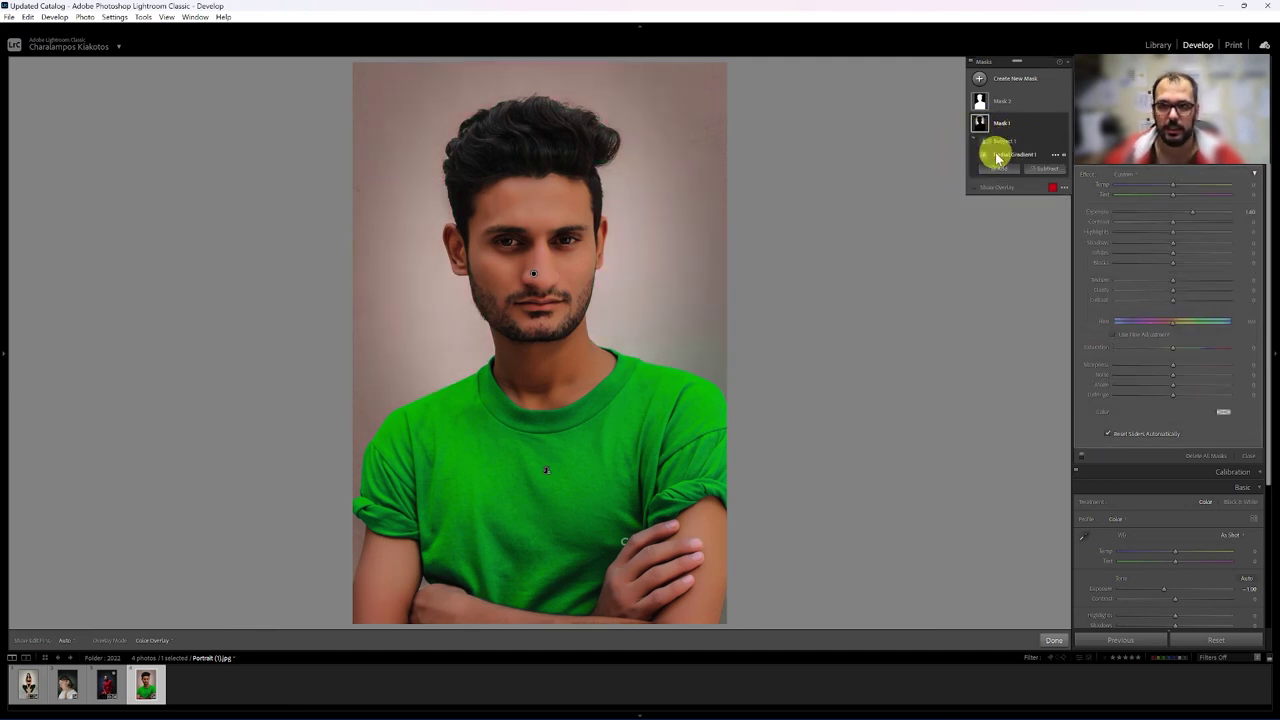
mouse_move(983, 160)
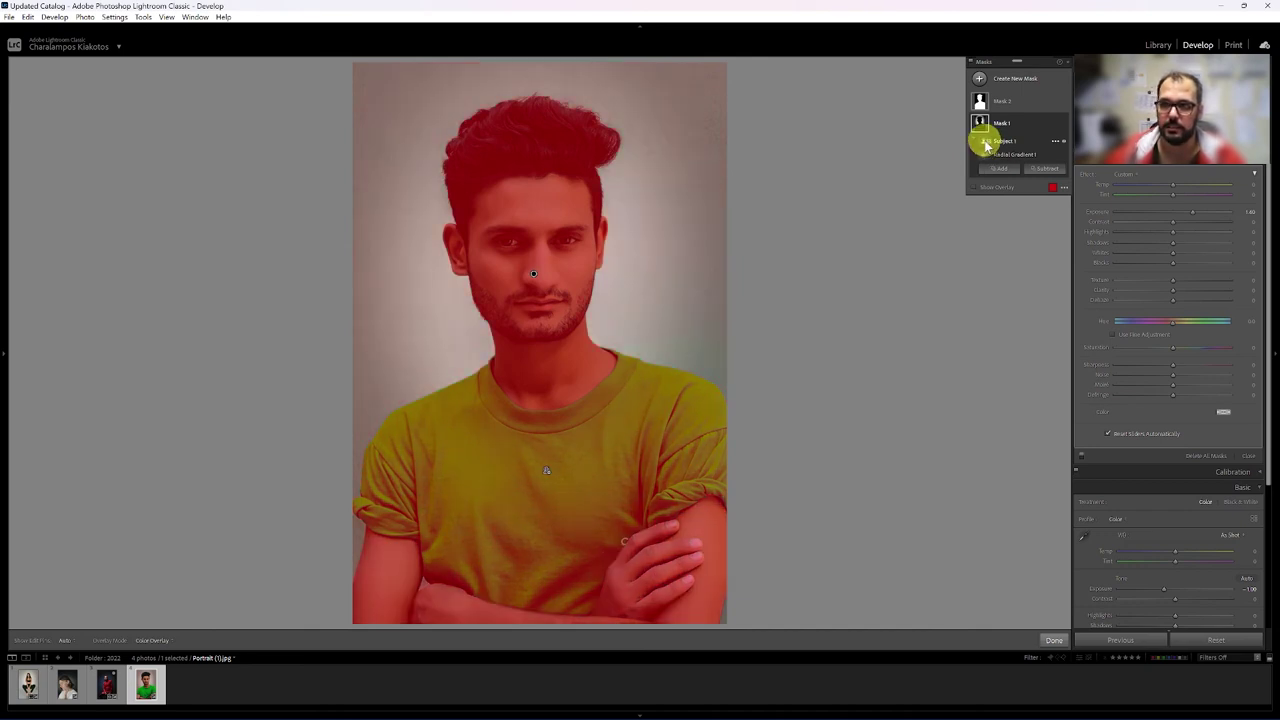
click(980, 123)
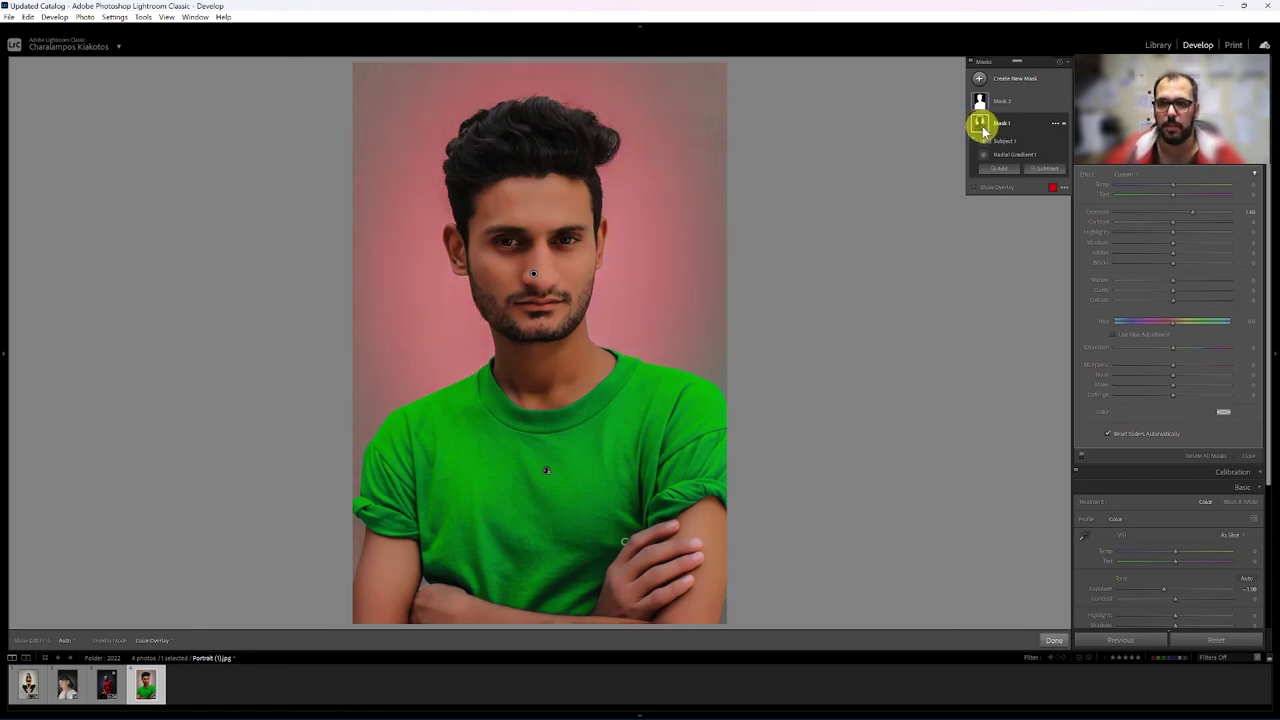
click(985, 125)
drag(1173, 220, 1212, 216)
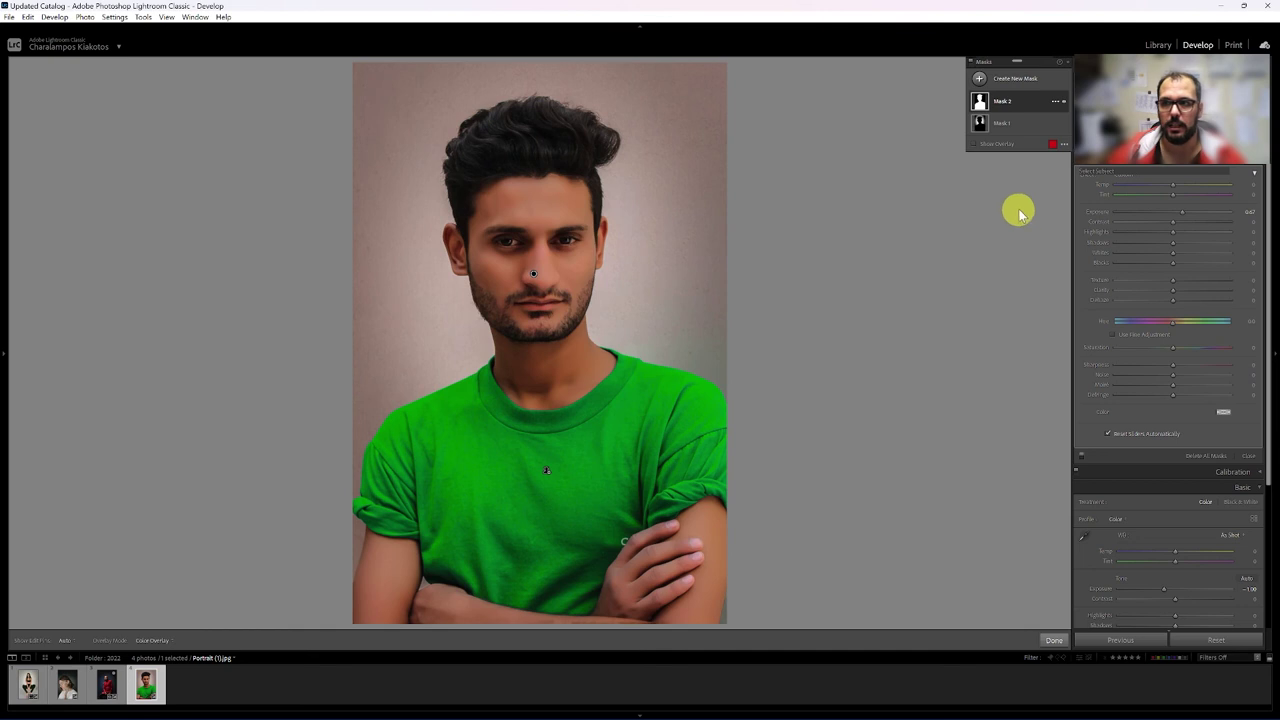
click(1008, 104)
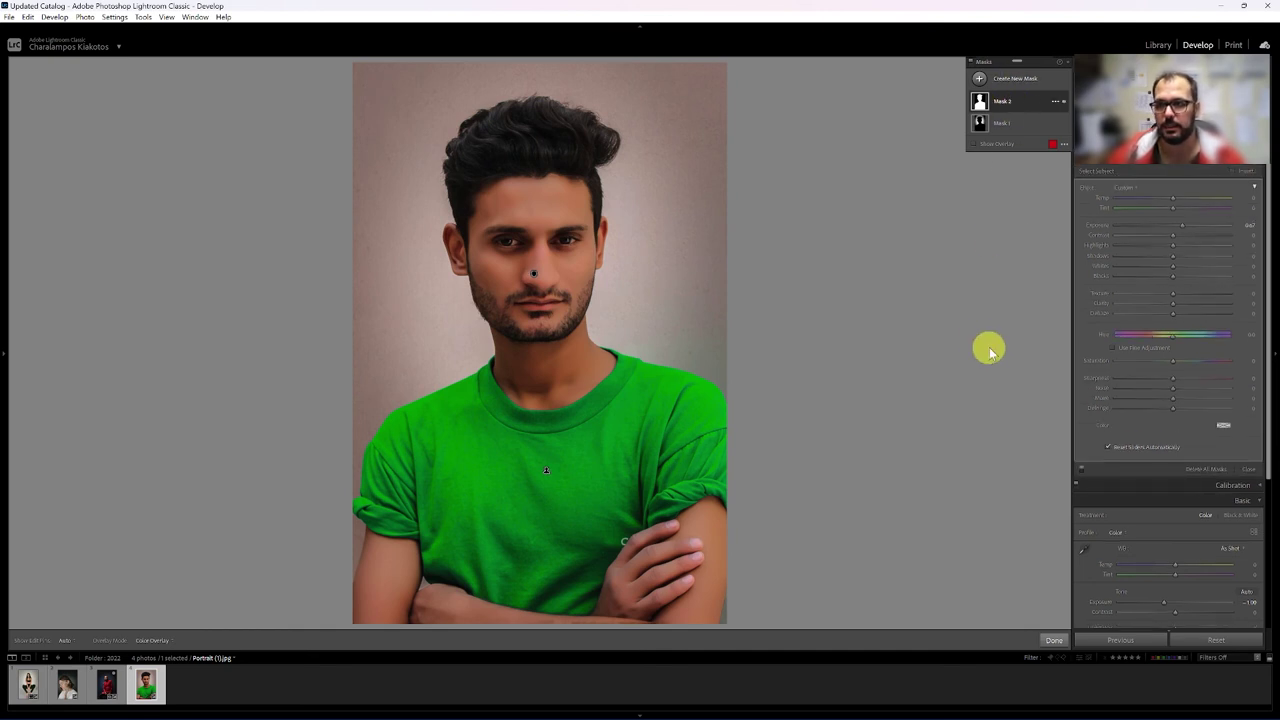
click(1054, 640)
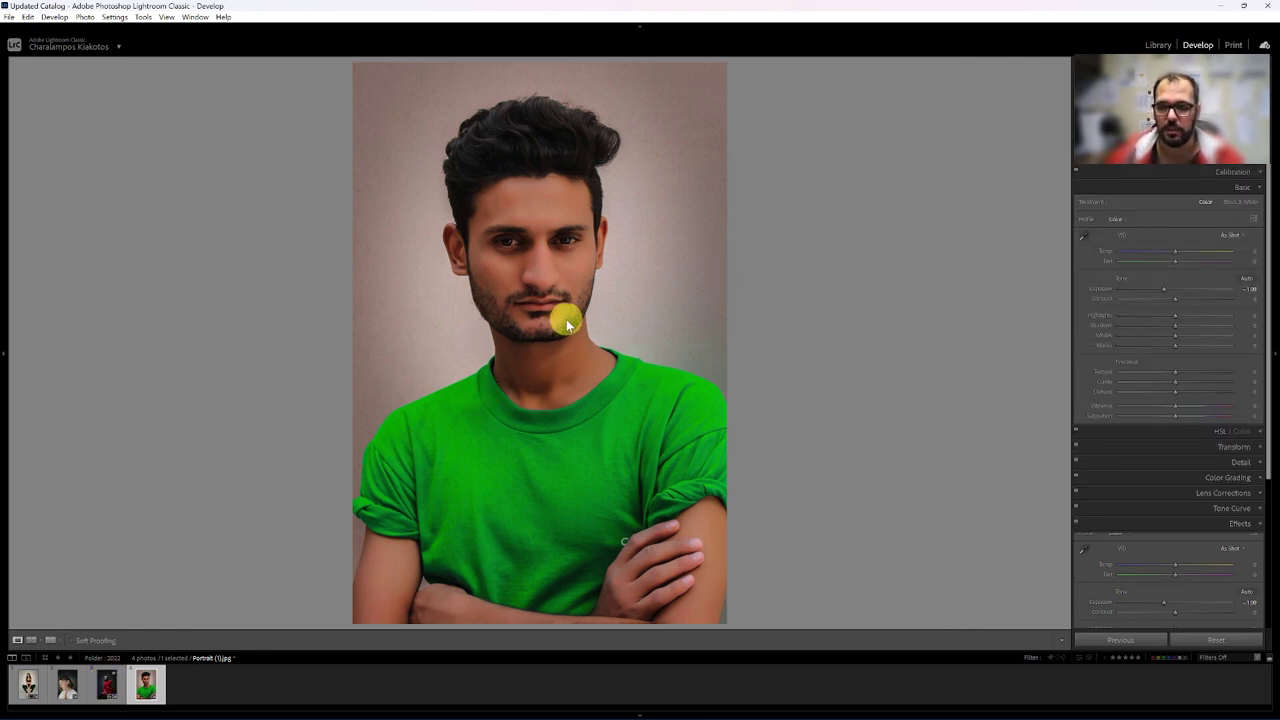
- Switch to Portrait (4).jpg and review its background glow mask, cooled to about -50 temperature
key(Left)
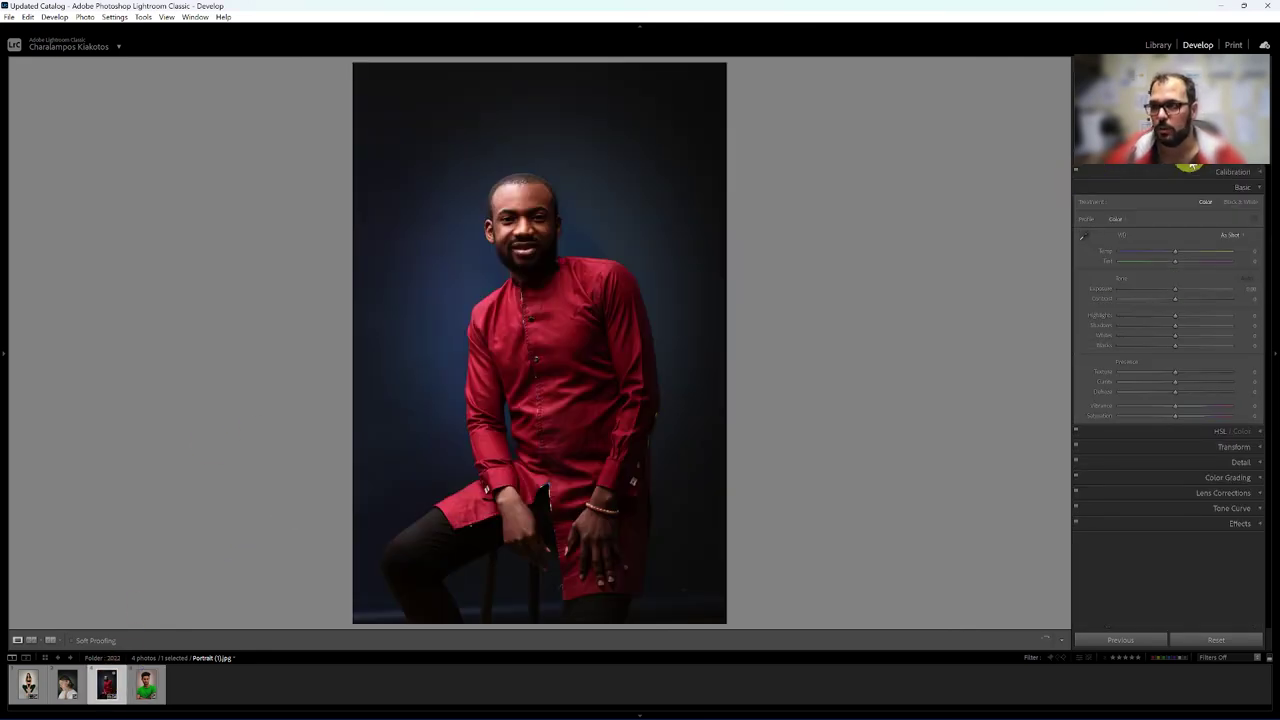
click(1193, 166)
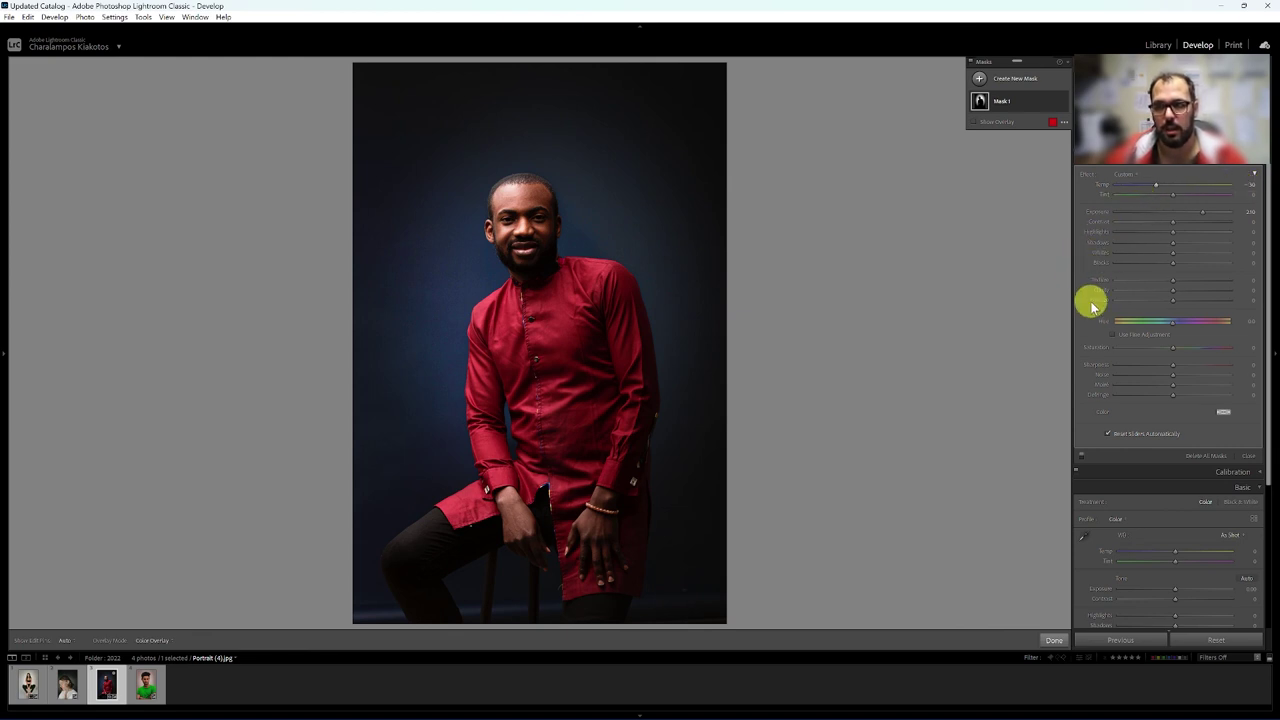
key(shift+w)
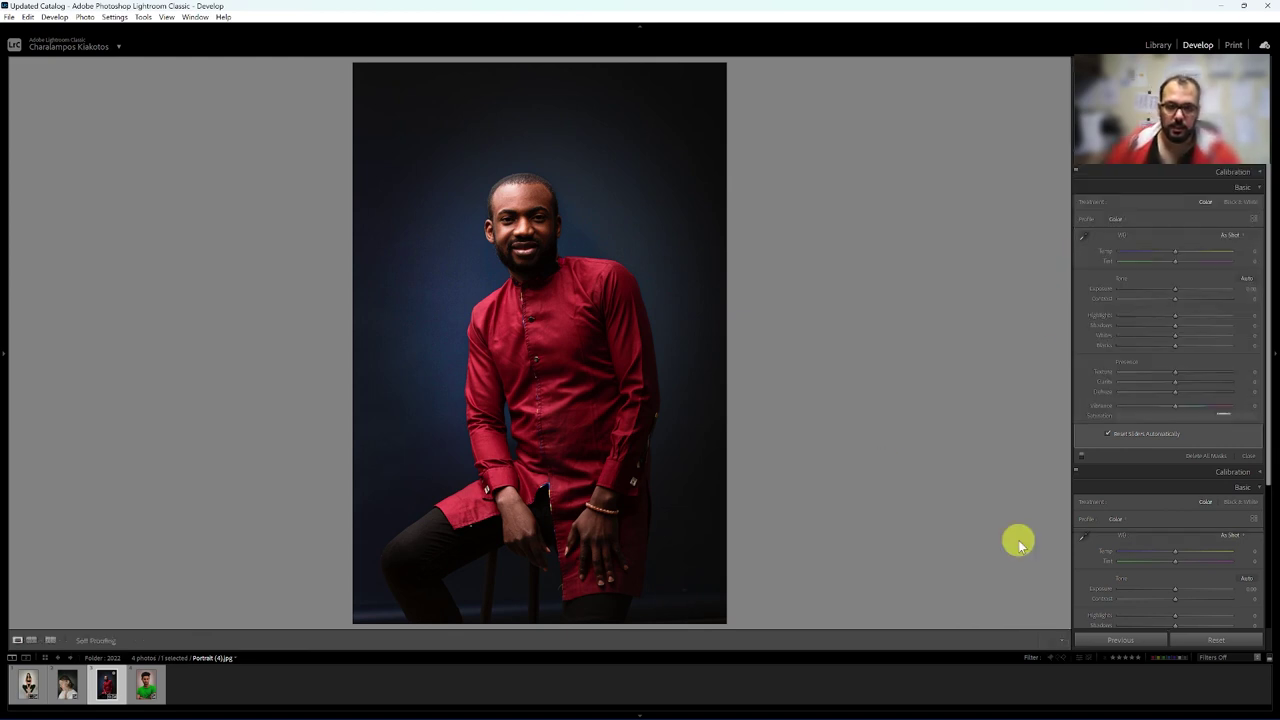